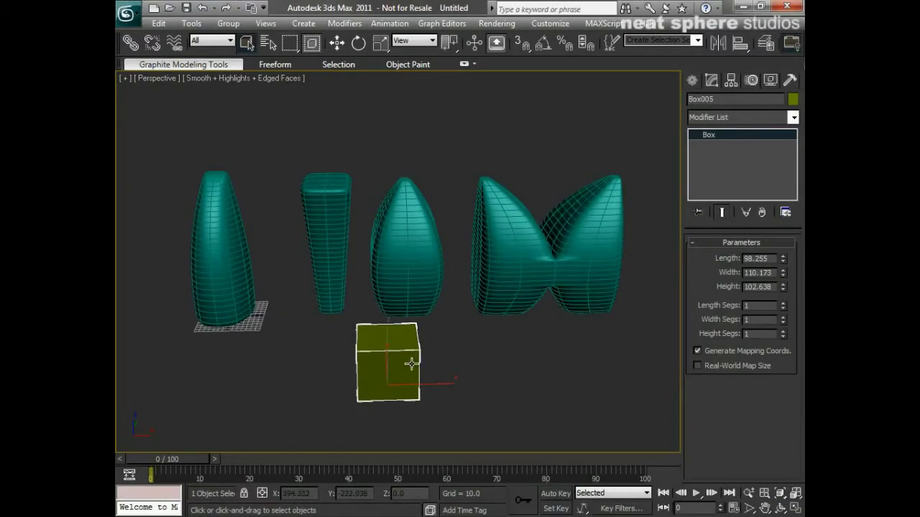
mouse_move(384, 369)
middle_mouse_down("alt")
mouse_move(422, 363)
mouse_move(395, 349)
mouse_move(384, 366)
middle_mouse_up("alt")
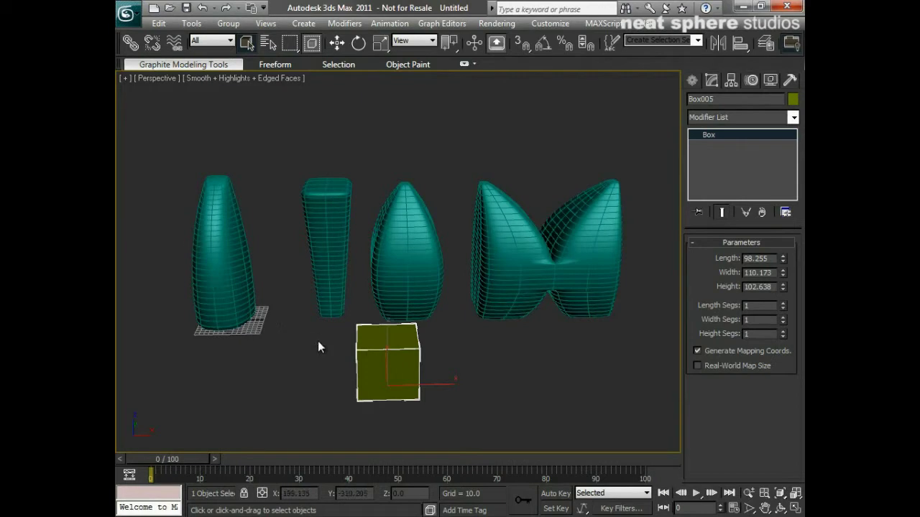
left_click(464, 356)
left_click(408, 386)
middle_click_drag(251, 386, 254, 360, "alt")
middle_click_drag(283, 293, 334, 324, "alt")
- Examine the modifier stacks of the four finished green tower models one after another
left_click(234, 293)
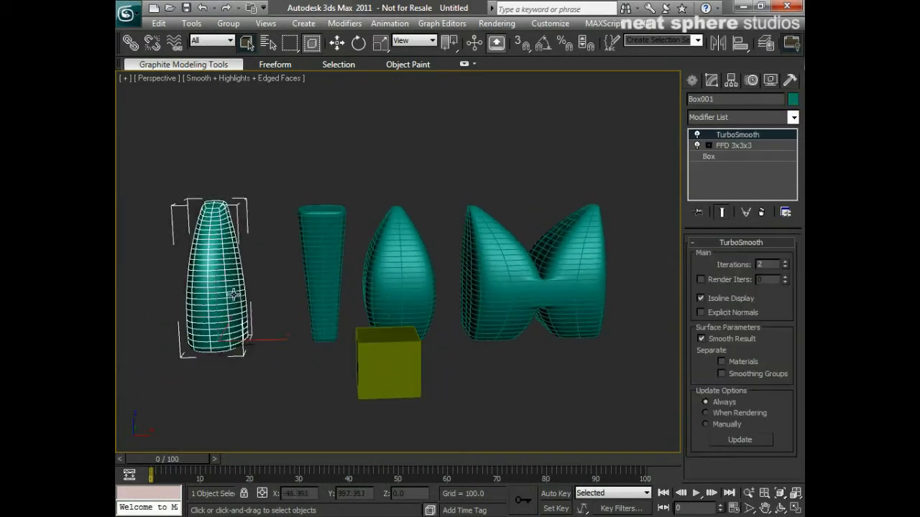
left_click(740, 144)
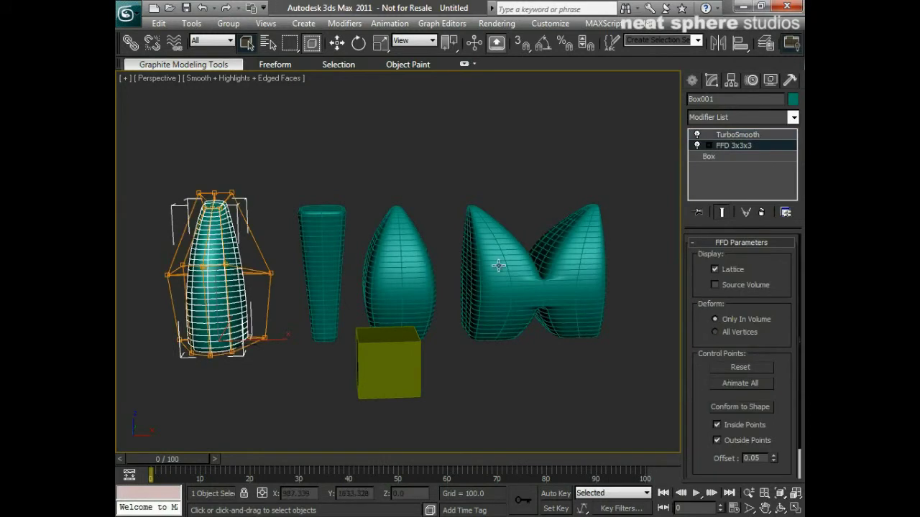
left_click(735, 134)
left_click(325, 232)
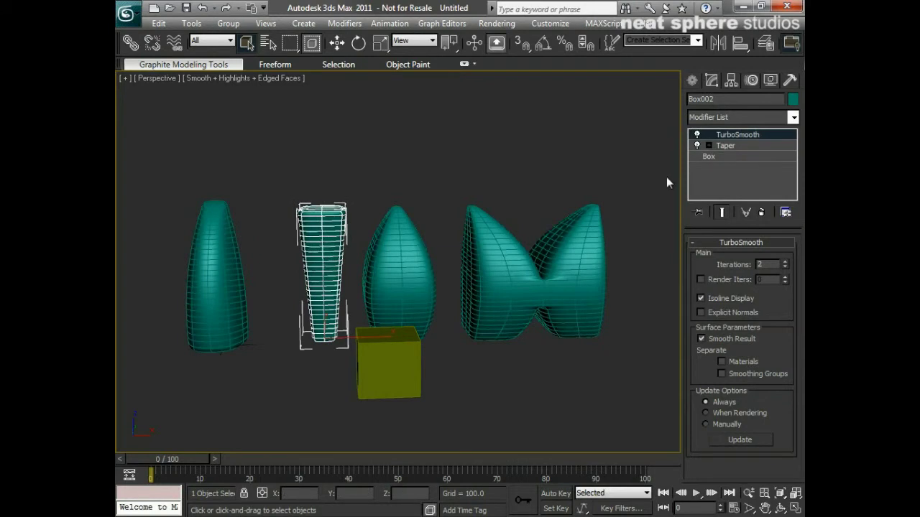
left_click(400, 296)
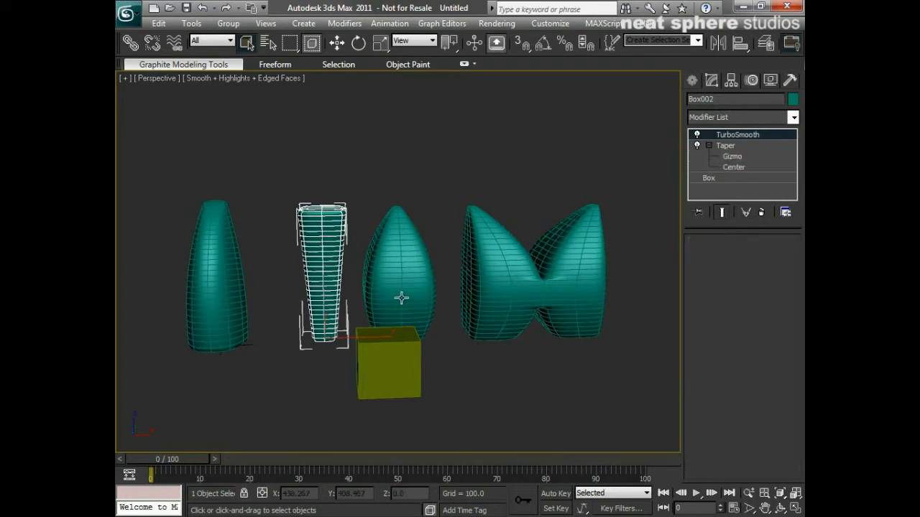
left_click(708, 146)
left_click(725, 146)
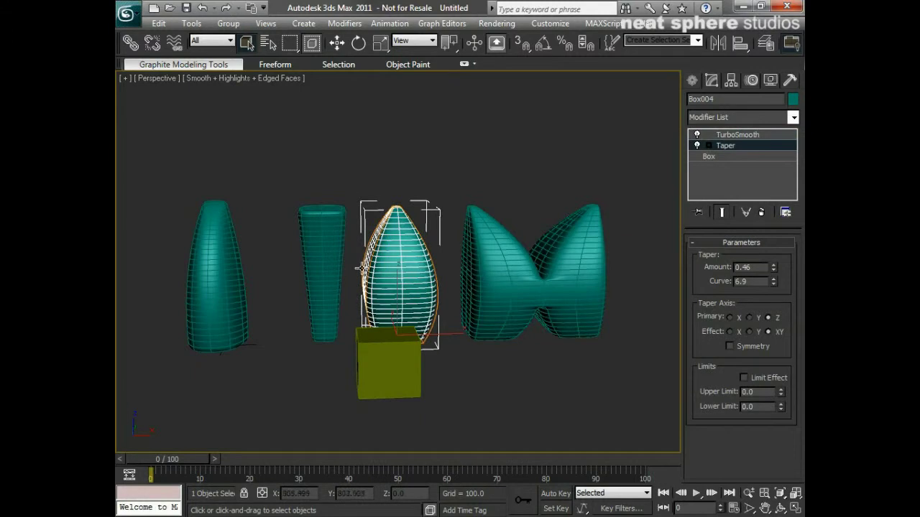
left_click(561, 309)
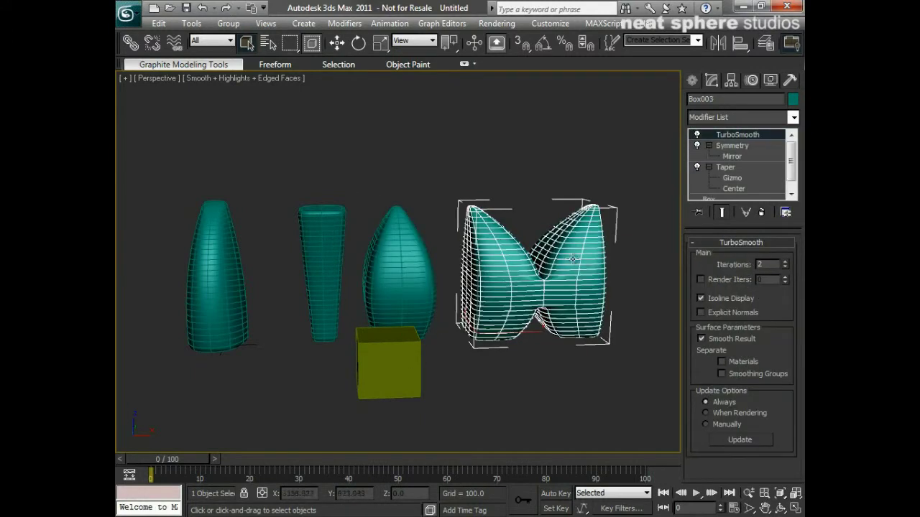
left_click(709, 166)
left_click(708, 145)
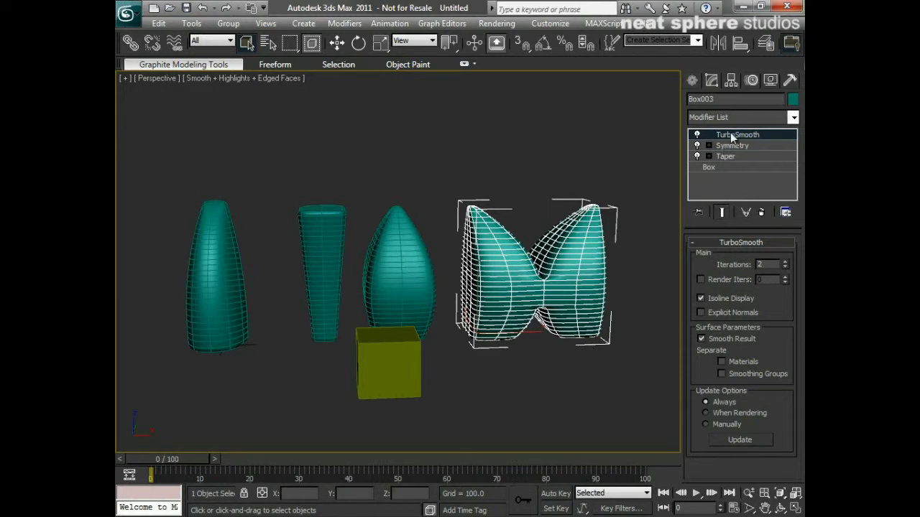
left_click(533, 385)
- Delete the olive box standing in front of the green towers
left_click(400, 385)
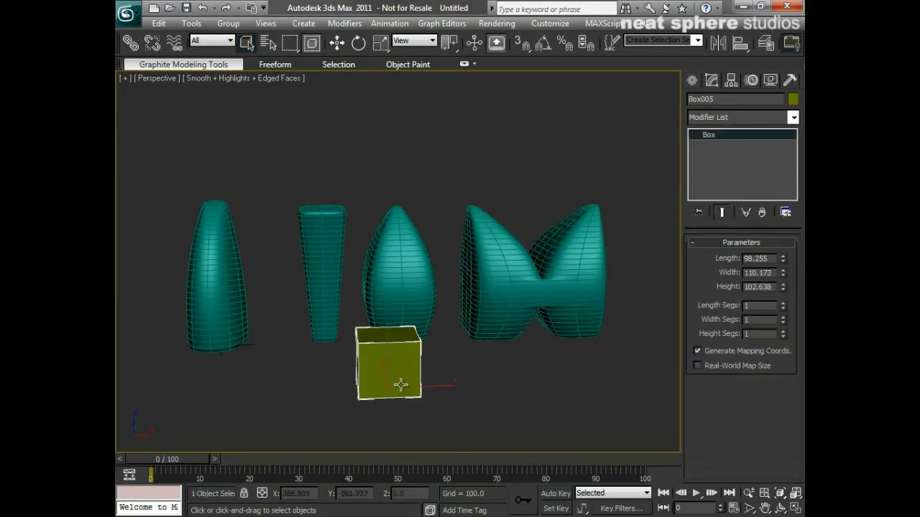
mouse_move(323, 393)
middle_mouse_down("alt")
mouse_move(476, 386)
mouse_move(462, 363)
mouse_move(395, 367)
mouse_move(326, 386)
mouse_move(316, 378)
middle_mouse_up("alt")
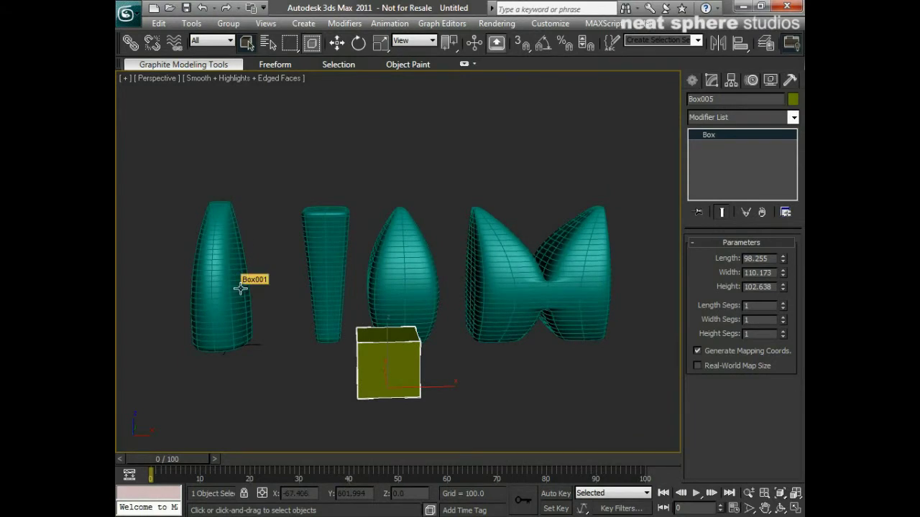
middle_click_drag(413, 376, 431, 380, "alt")
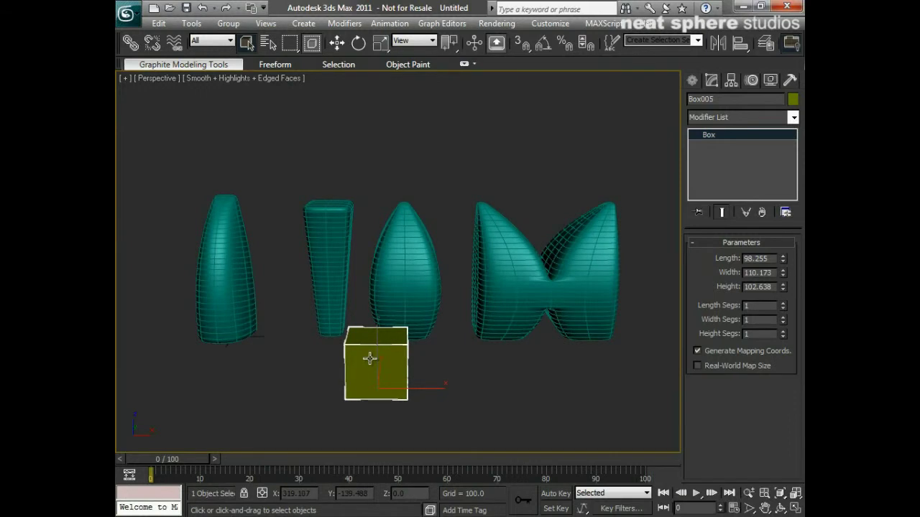
key("Delete")
- Create a box in front of the towers, about 174 long, 117 wide and 307 high
left_click(688, 82)
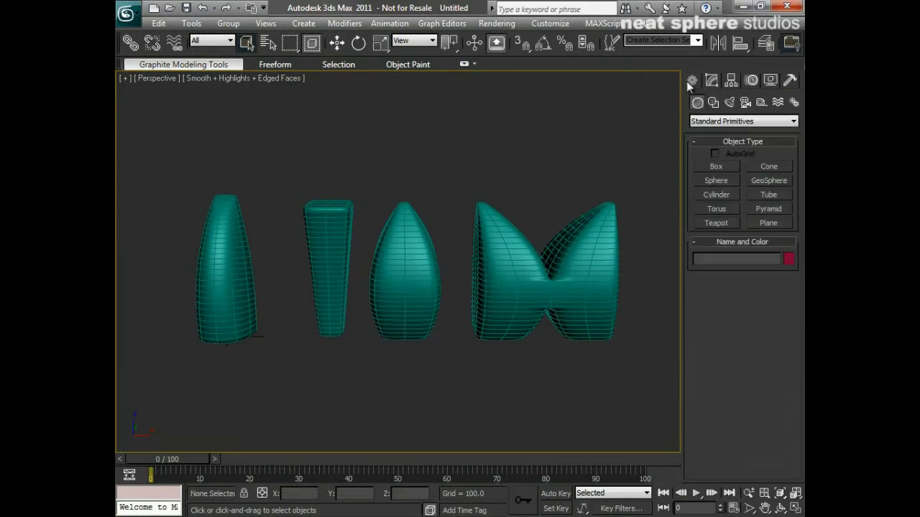
left_click(717, 166)
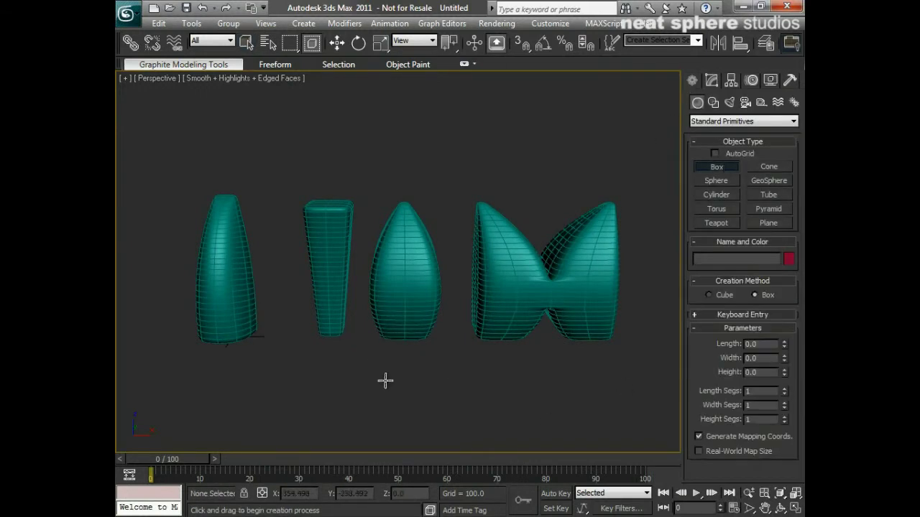
left_click_drag(377, 372, 441, 411)
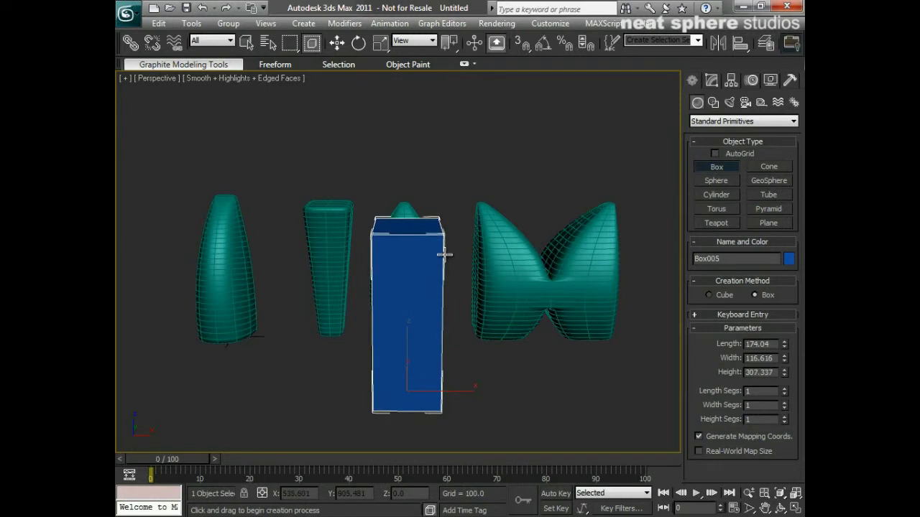
left_click(443, 263)
right_click(431, 331)
middle_click_drag(424, 339, 357, 401, "alt")
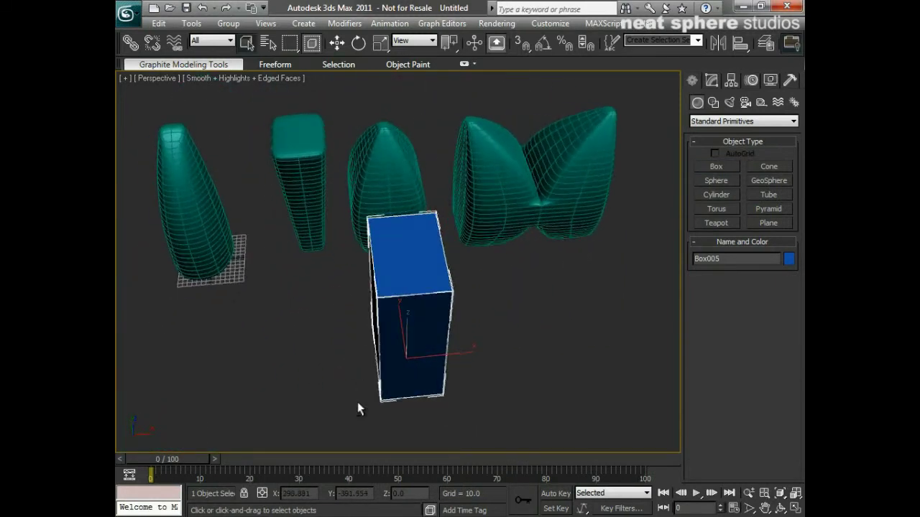
- Reduce the new box's footprint to a length of about 102.7 and a width of about 92.1
left_click(712, 80)
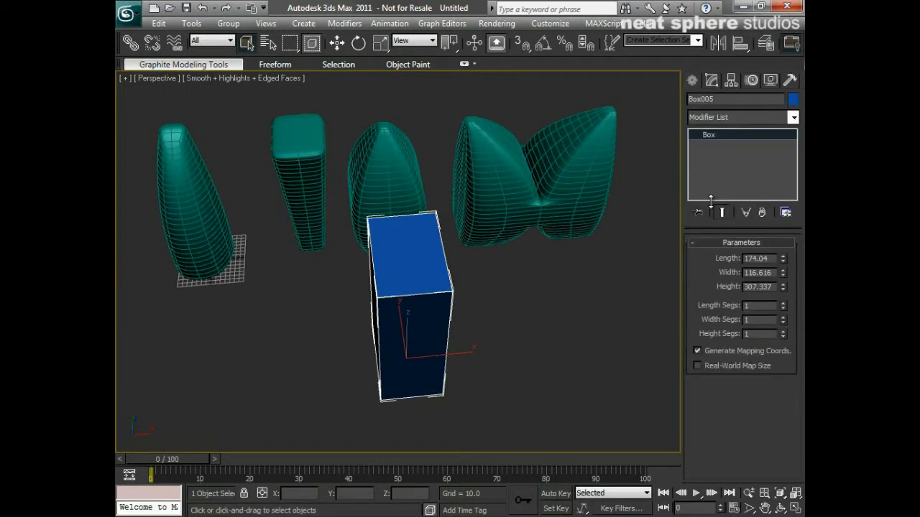
left_click_drag(783, 261, 784, 309)
middle_click_drag(556, 309, 551, 353, "alt")
left_click_drag(784, 276, 784, 289)
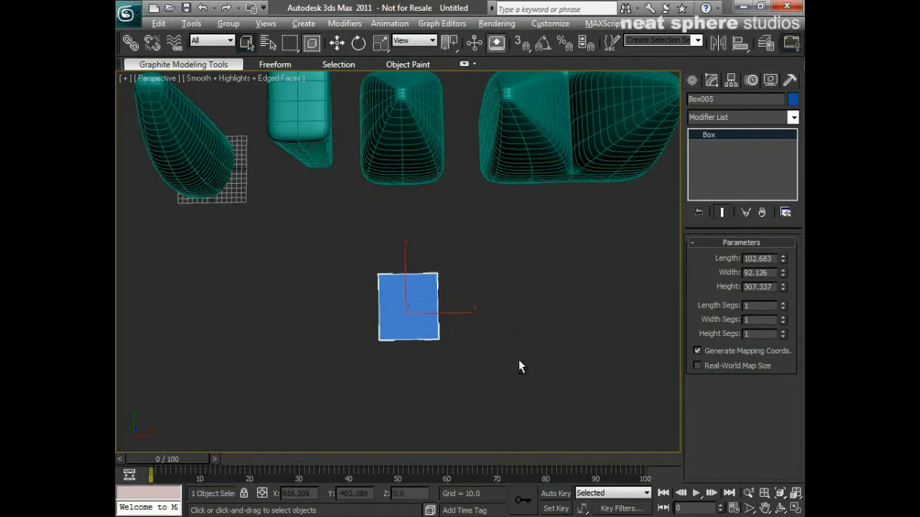
middle_click_drag(520, 367, 559, 273, "alt")
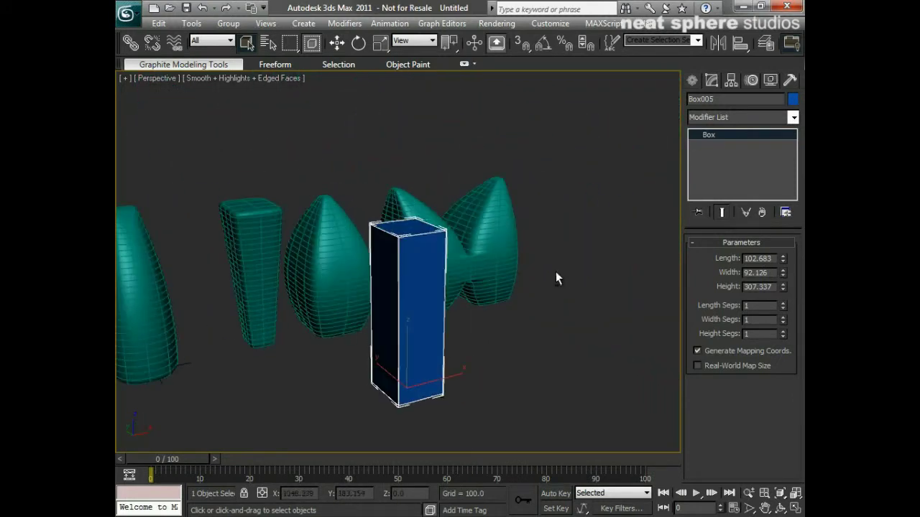
- Divide the box into 15 height segments, 2 length segments and 2 width segments
middle_click_drag(500, 287, 478, 294, "alt")
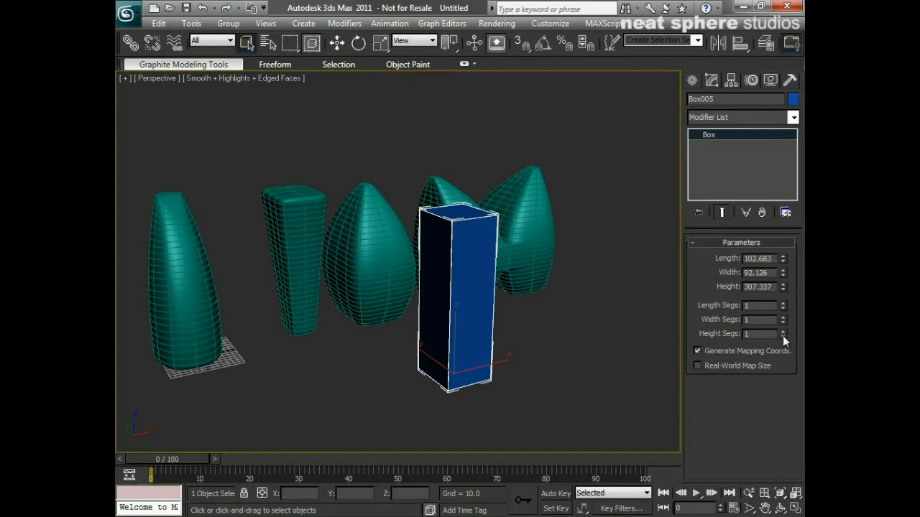
left_click_drag(783, 335, 774, 240)
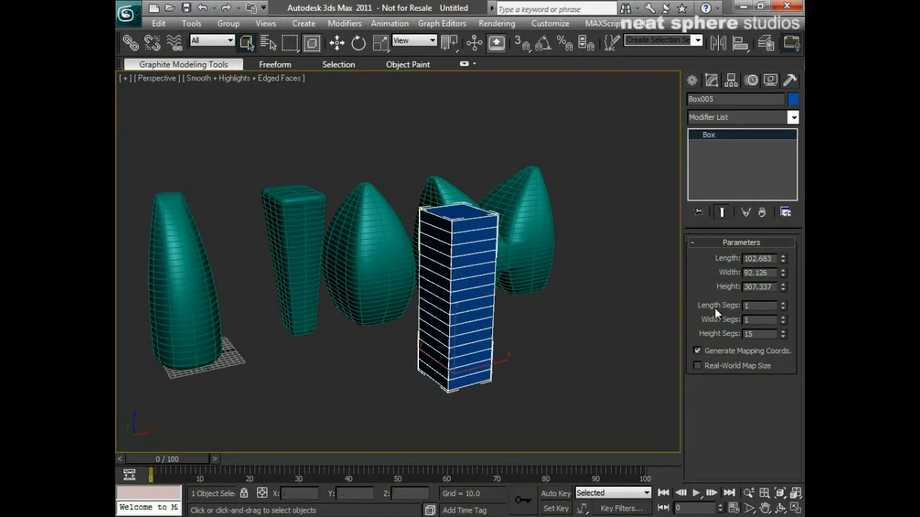
left_click(785, 302)
left_click(782, 317)
middle_click_drag(575, 327, 534, 332, "alt")
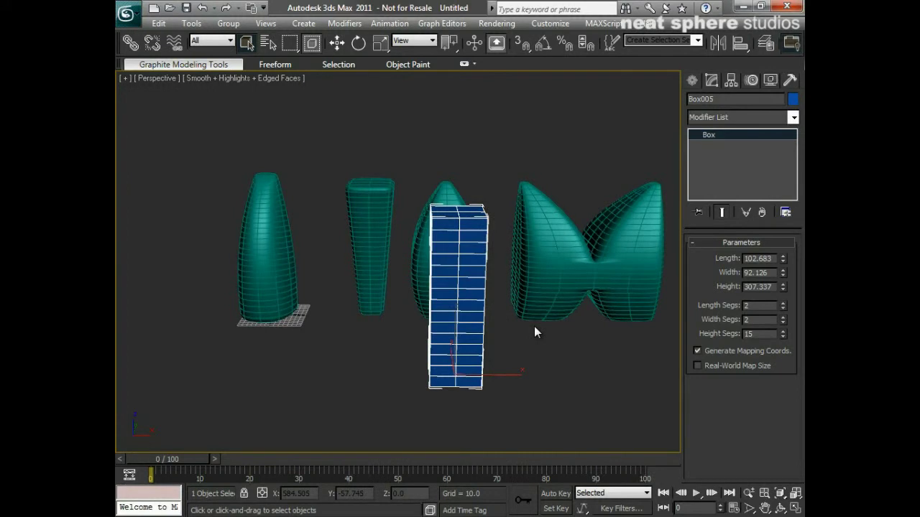
right_click(457, 336)
left_click(457, 337)
middle_click_drag(457, 336, 470, 339, "alt")
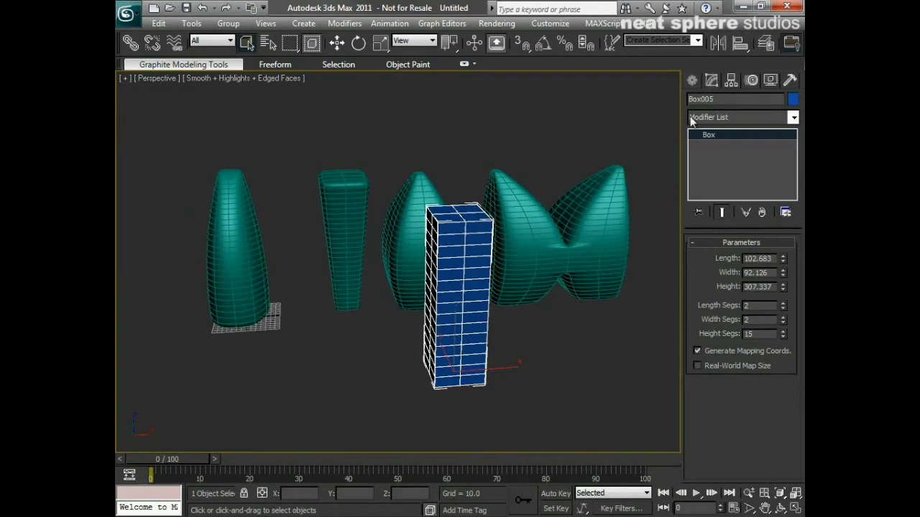
- Add a Taper modifier to the segmented blue box
left_click(793, 118)
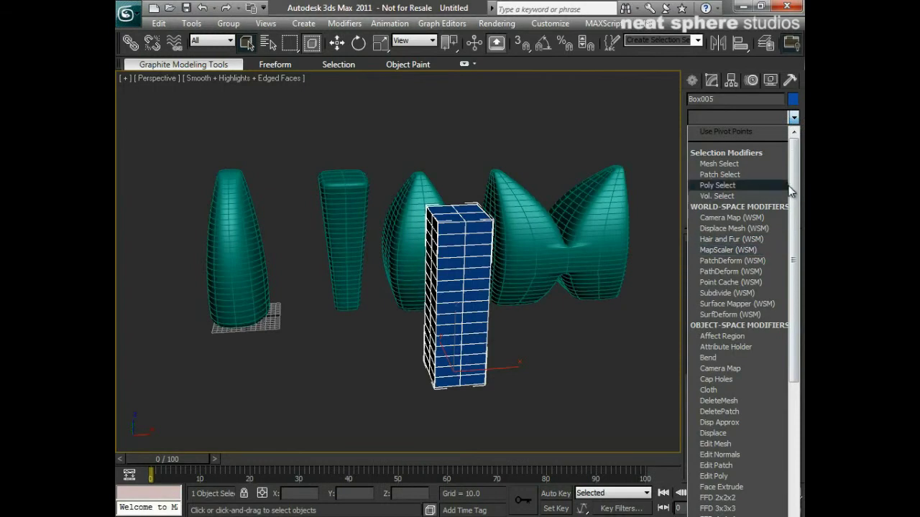
left_click(785, 184)
left_click(793, 120)
left_click_drag(795, 144, 797, 459)
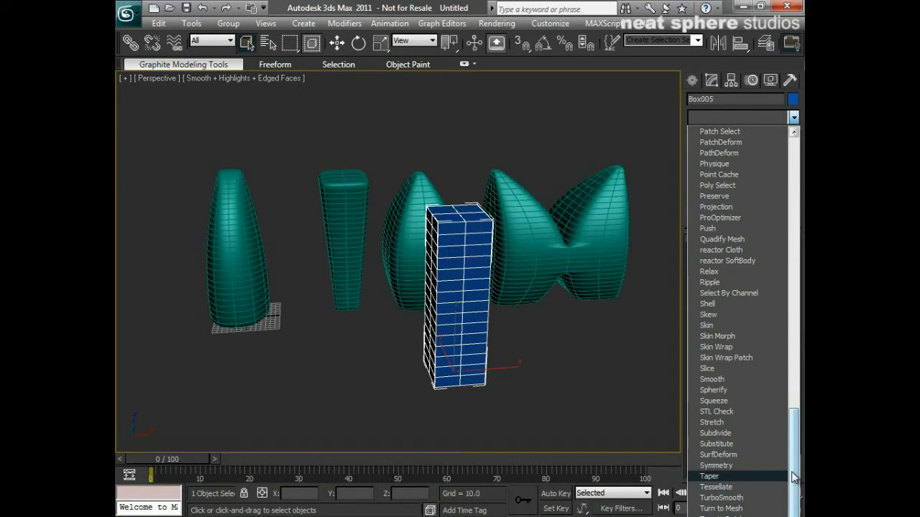
left_click_drag(792, 472, 789, 348)
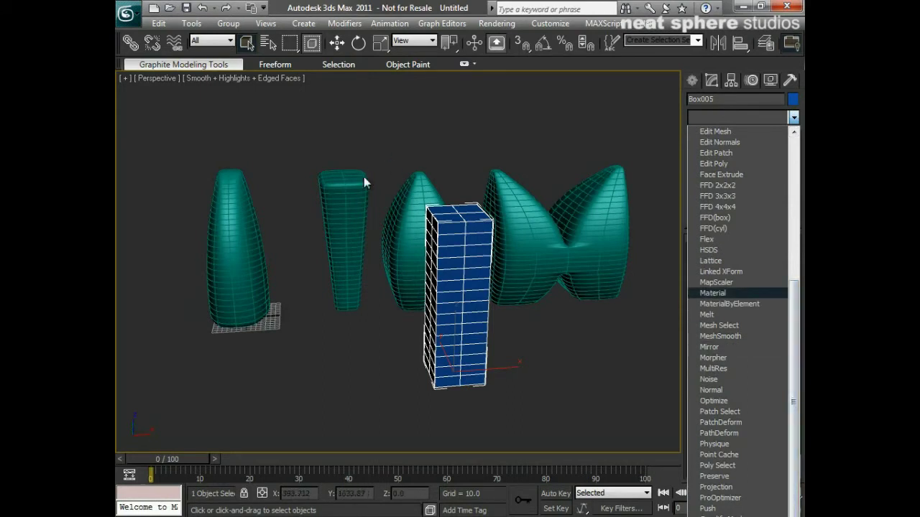
left_click_drag(797, 296, 798, 459)
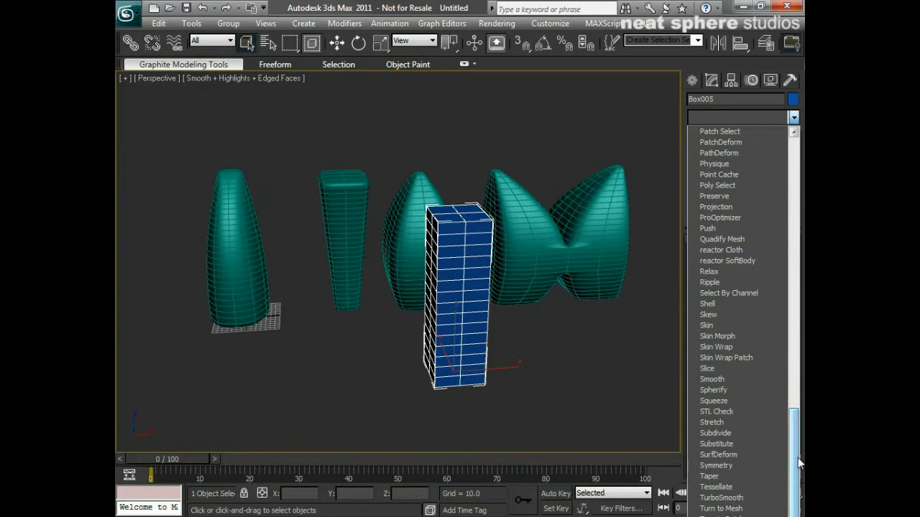
left_click(709, 477)
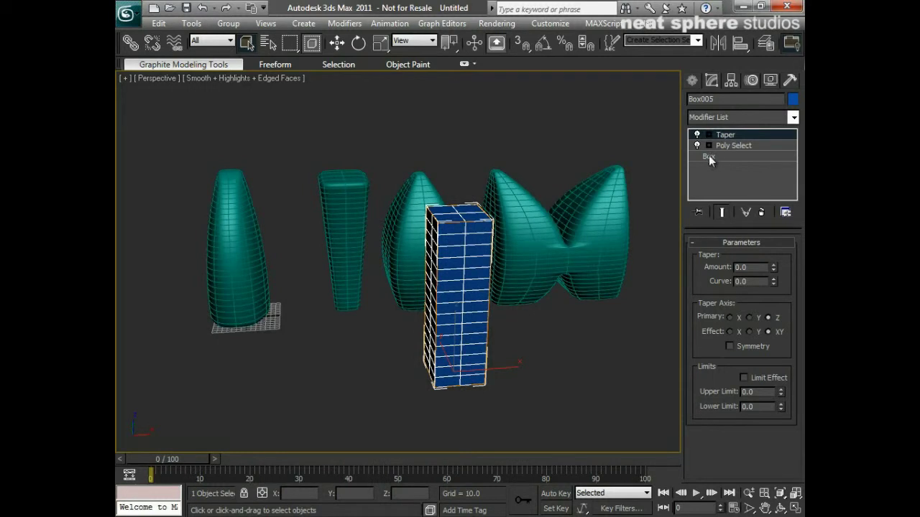
- Remove the stray Poly Select modifier from the box's stack and make Taper the active modifier
left_click(733, 146)
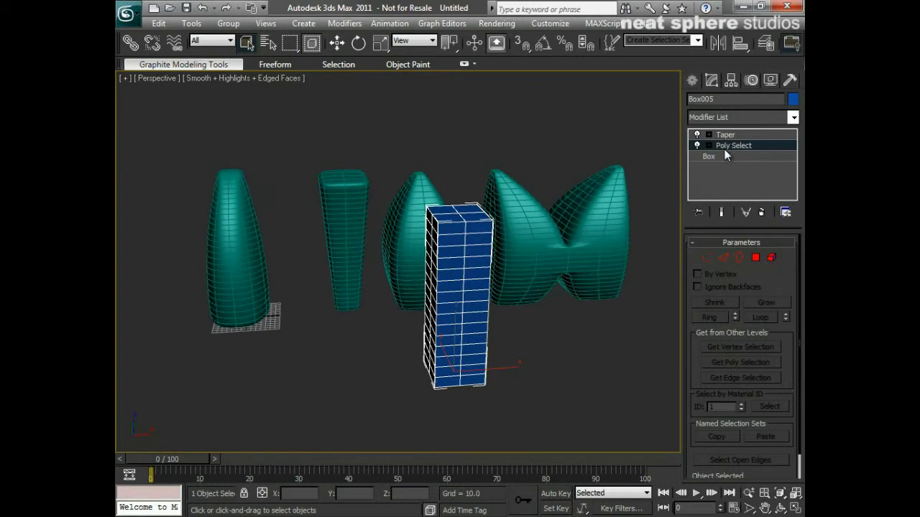
left_click(761, 212)
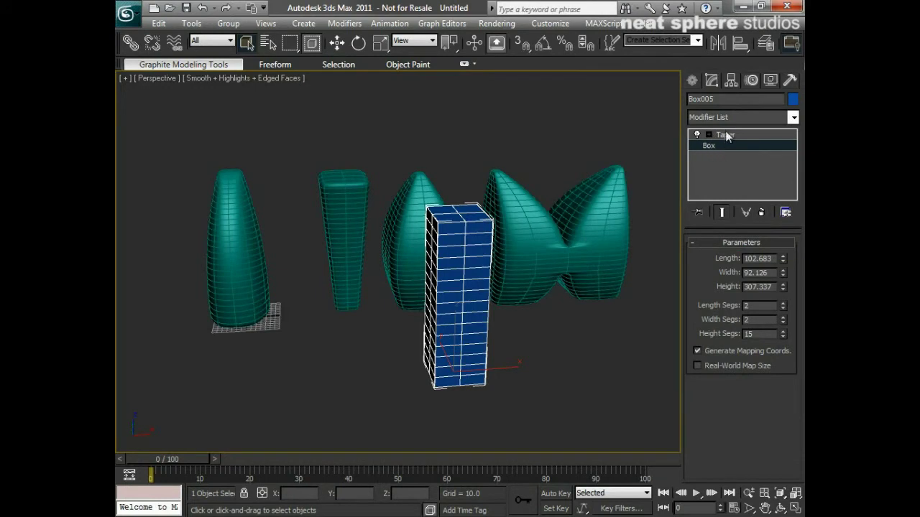
left_click(725, 134)
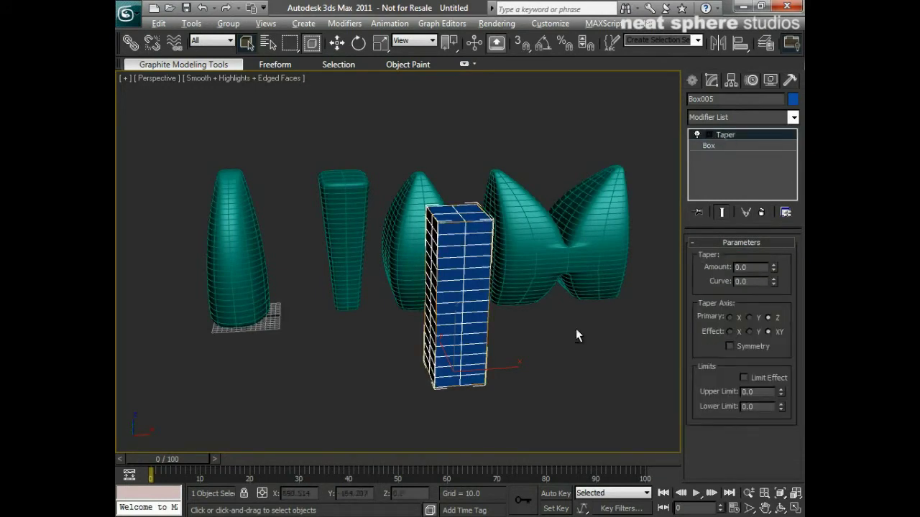
- Set the Taper amount to -0.65 so the box narrows towards its top
key("alt+z")
left_click_drag(575, 330, 554, 238)
middle_click_drag(400, 195, 428, 204, "alt")
left_click_drag(466, 170, 452, 221)
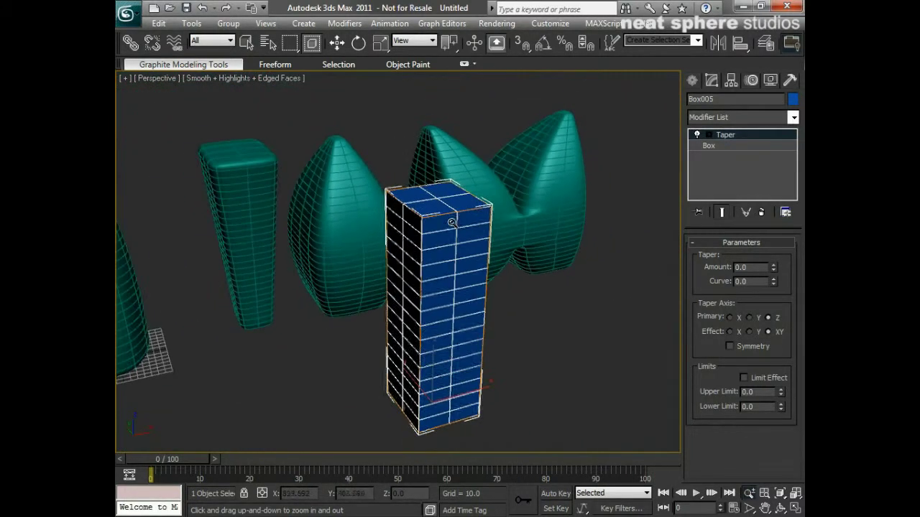
middle_click_drag(468, 299, 466, 293)
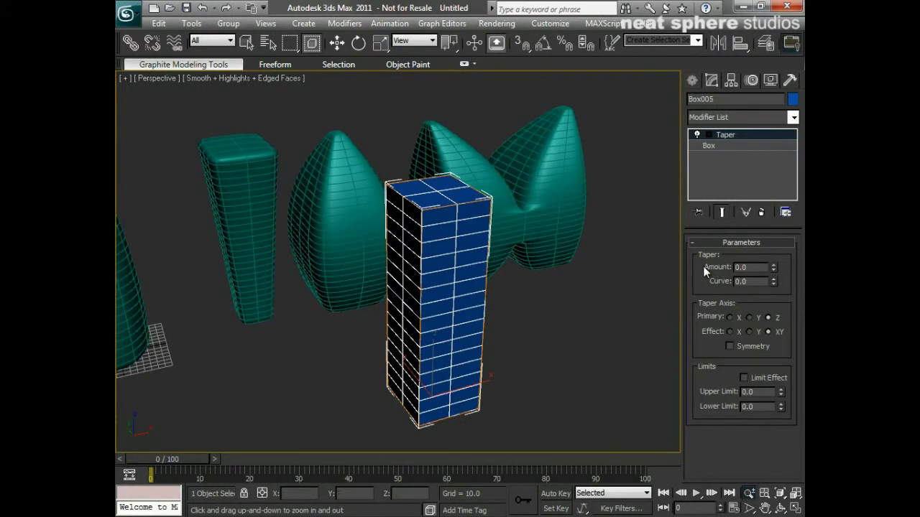
left_click_drag(773, 267, 765, 198)
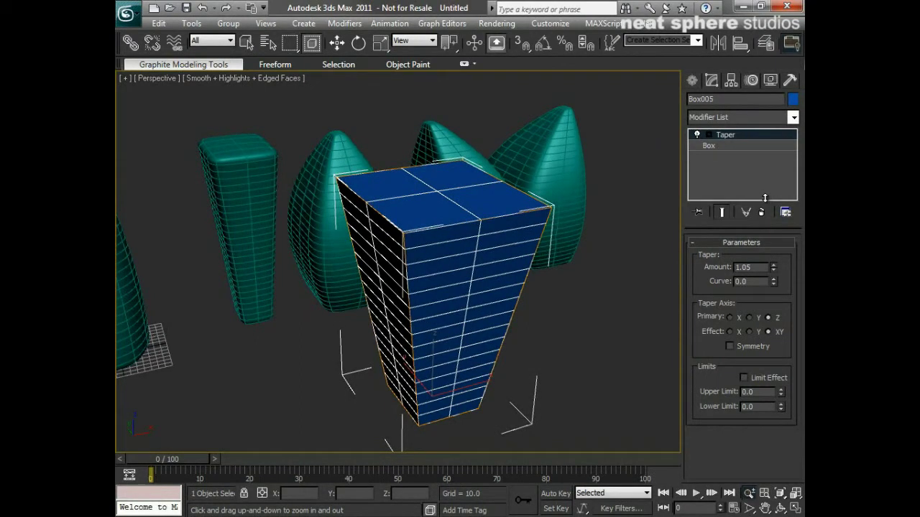
left_click_drag(765, 199, 747, 313)
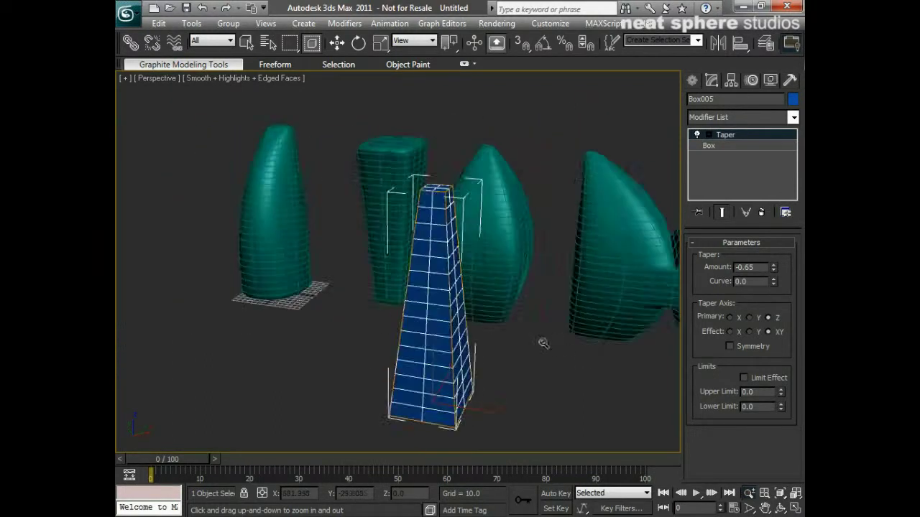
middle_click_drag(543, 344, 565, 338, "alt")
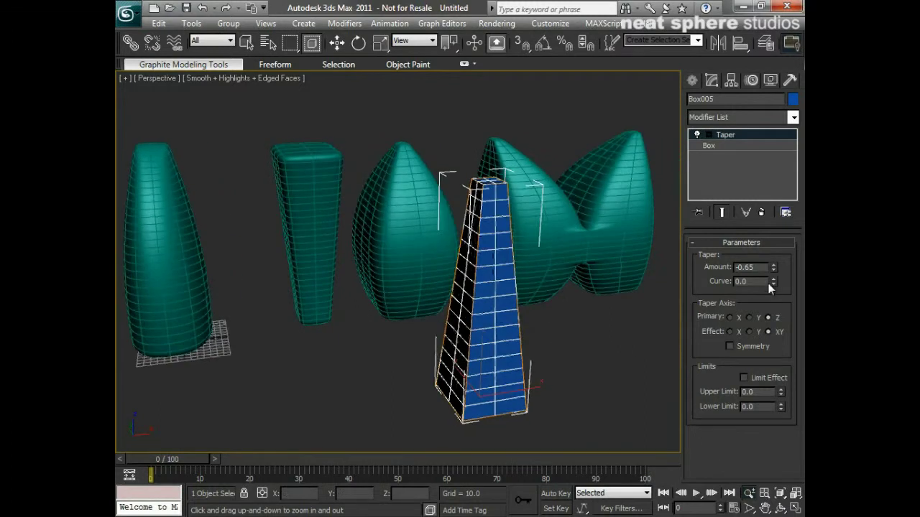
- Set the Taper curve to -1.14 so the blue tower's sides bow inward
left_click_drag(774, 283, 686, 353)
mouse_move(611, 324)
left_mouse_down()
mouse_move(481, 309)
mouse_move(622, 314)
left_mouse_up()
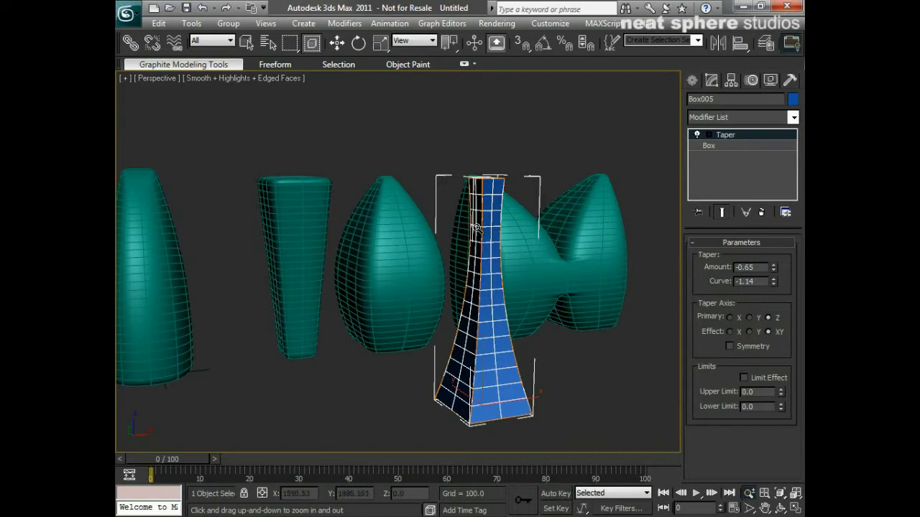
middle_click_drag(547, 258, 528, 288, "alt")
right_click(553, 304)
middle_click_drag(590, 311, 575, 310)
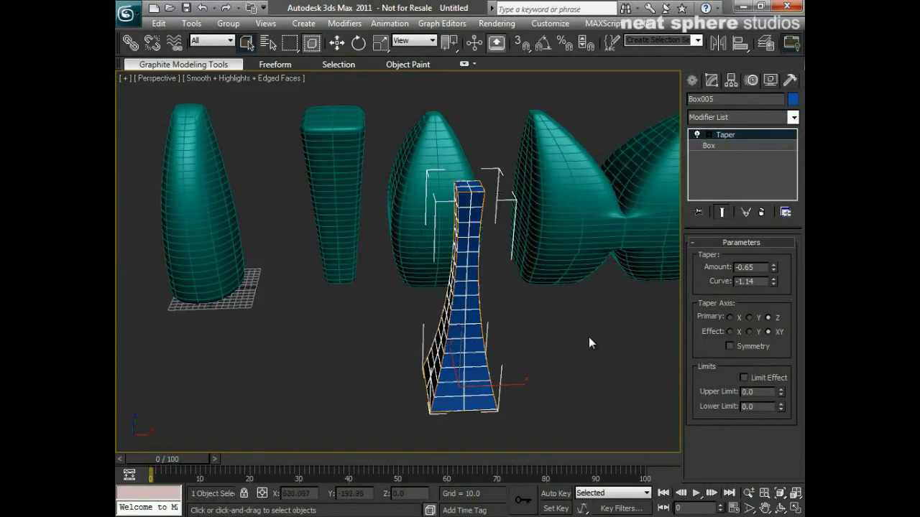
- Examine the modifier stack of the rounded teal tower next to the grid, and reselect the blue tower
middle_click_drag(589, 340, 444, 272)
left_click(297, 266)
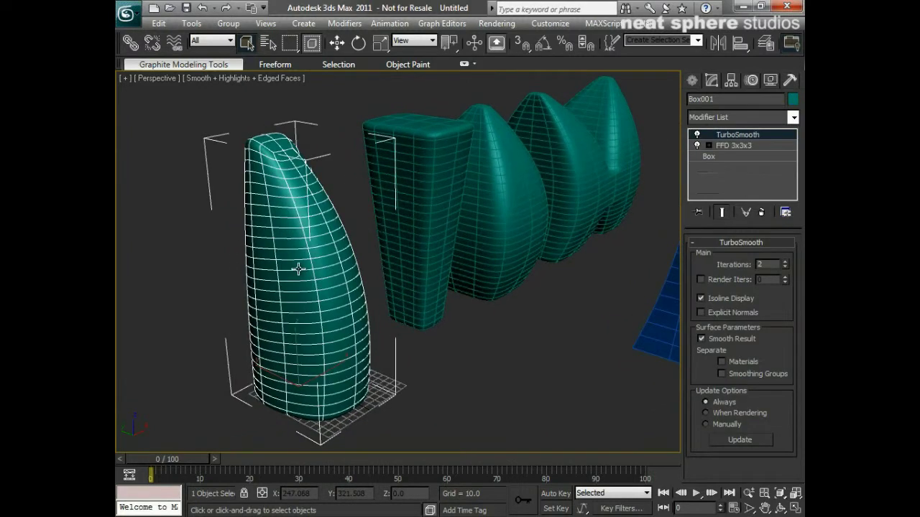
middle_click_drag(669, 288, 515, 283)
left_click(542, 281)
middle_click_drag(644, 304, 660, 189, "alt")
- Switch off the blue tower's Taper modifier and add an FFD 3x3x3 modifier above it
left_click(696, 134)
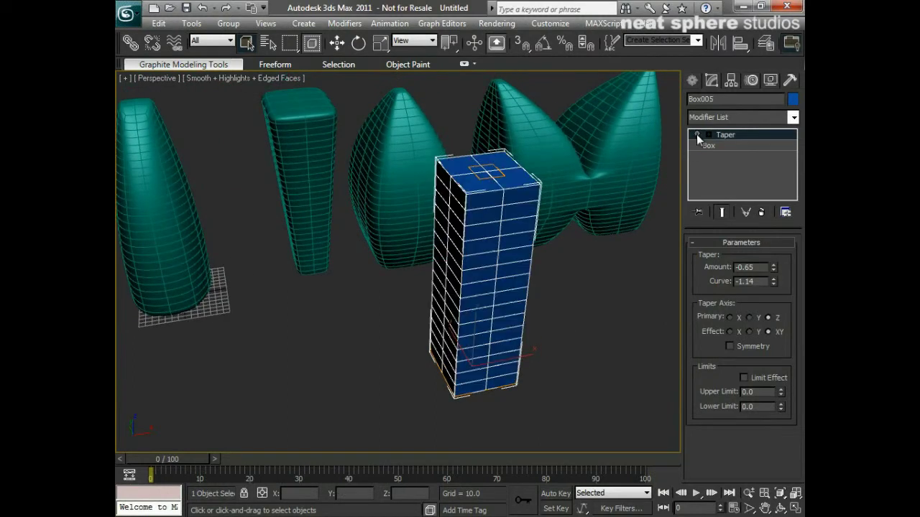
left_click(793, 117)
scroll(728, 247, "down", 6)
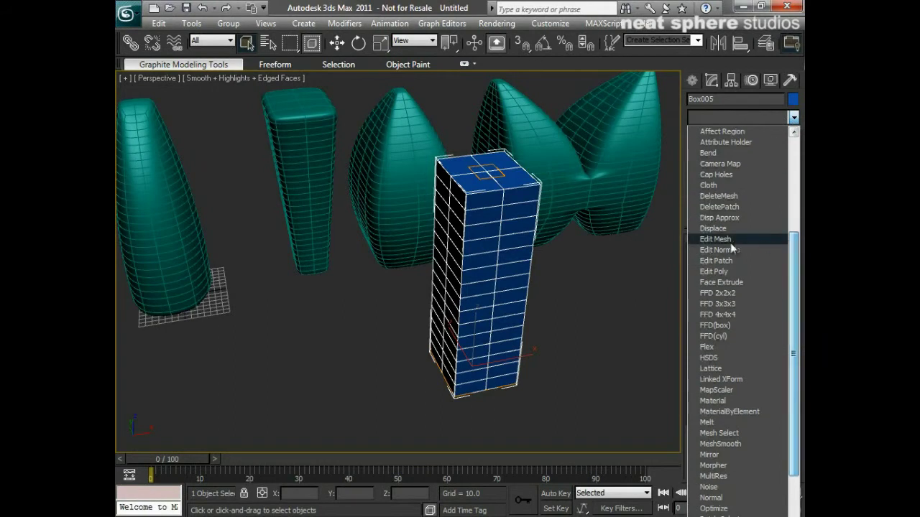
left_click(718, 304)
mouse_move(473, 325)
middle_mouse_down("alt")
mouse_move(565, 321)
mouse_move(473, 320)
middle_mouse_up("alt")
- Select the middle and bottom centre FFD control points on one face and pull them outward along Y
left_click(707, 134)
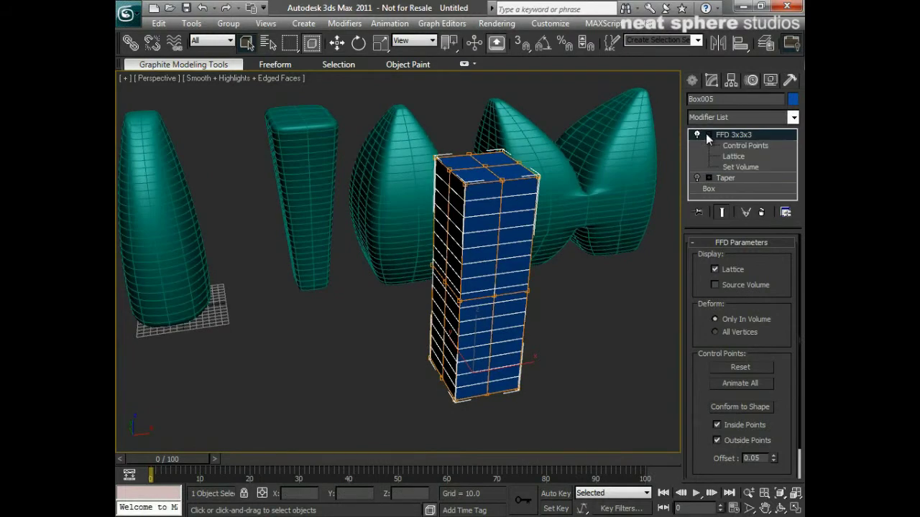
left_click(746, 145)
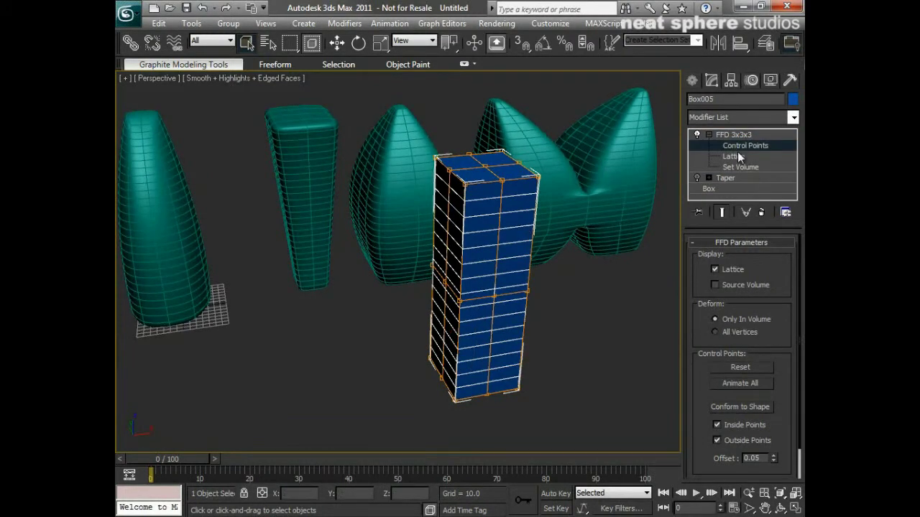
left_click(494, 296)
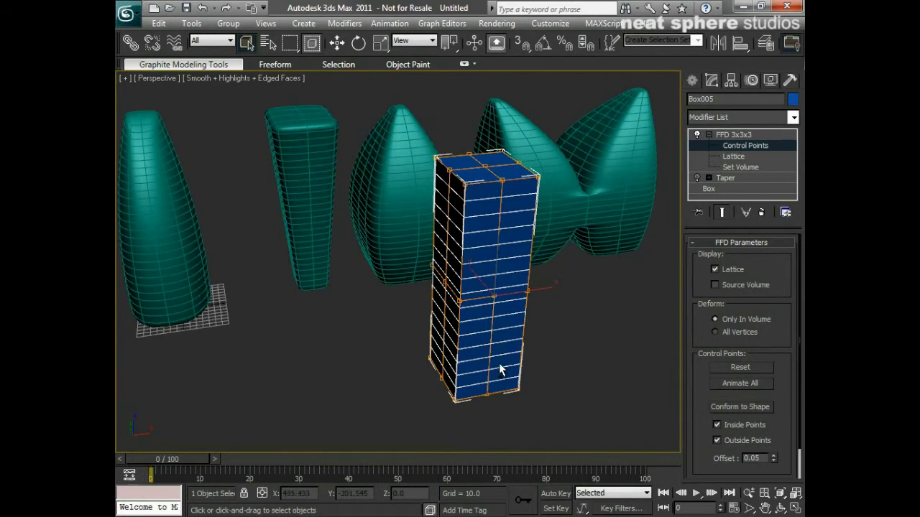
left_click(487, 394, "ctrl")
key("w")
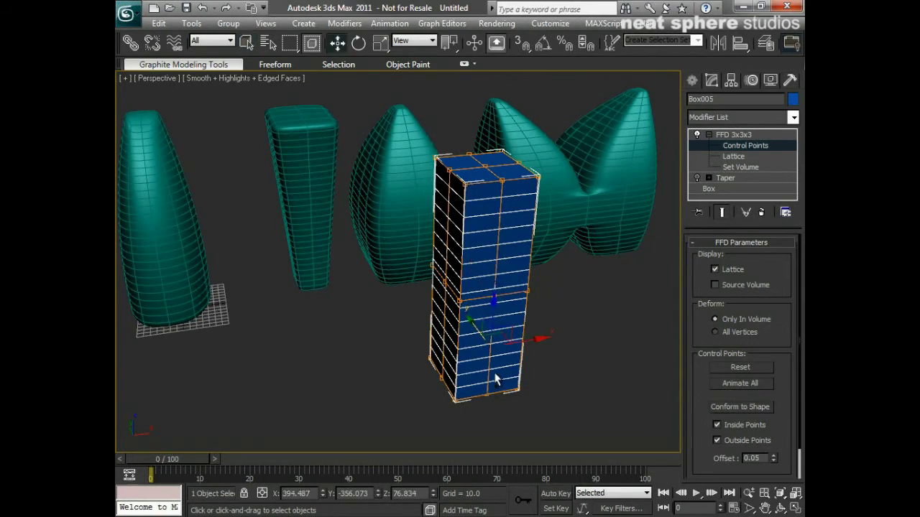
middle_click_drag(420, 377, 458, 379, "alt")
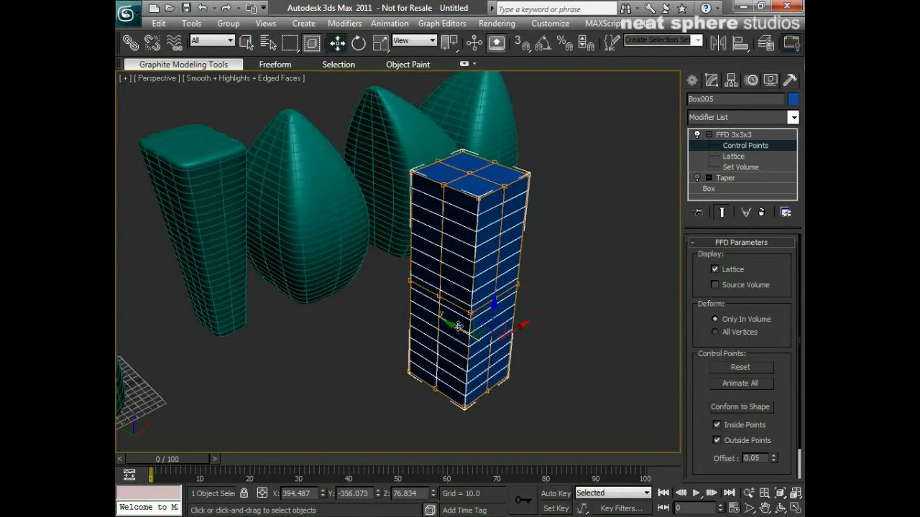
left_click_drag(459, 327, 548, 334)
middle_click_drag(600, 356, 581, 332, "alt")
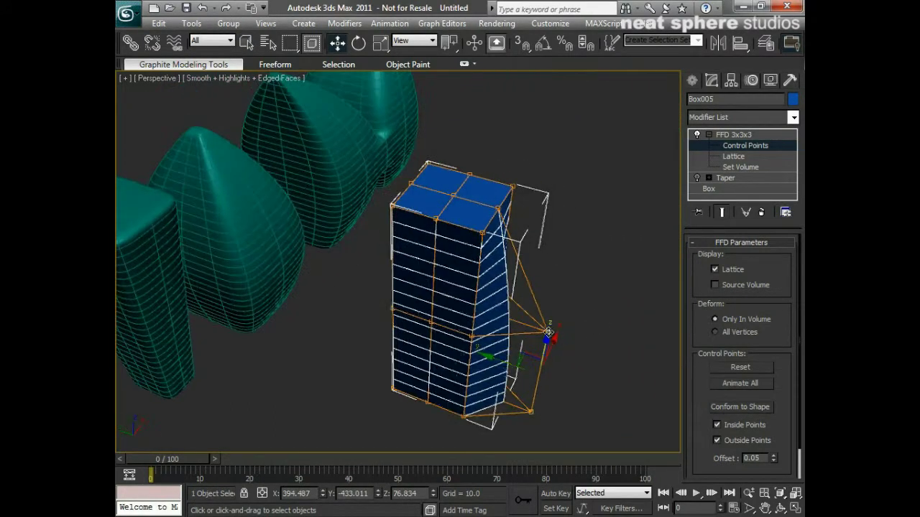
- Select all top FFD control points and scale them up to about 189% in X and Y
middle_click_drag(496, 319, 534, 274, "alt")
left_click_drag(503, 160, 372, 218)
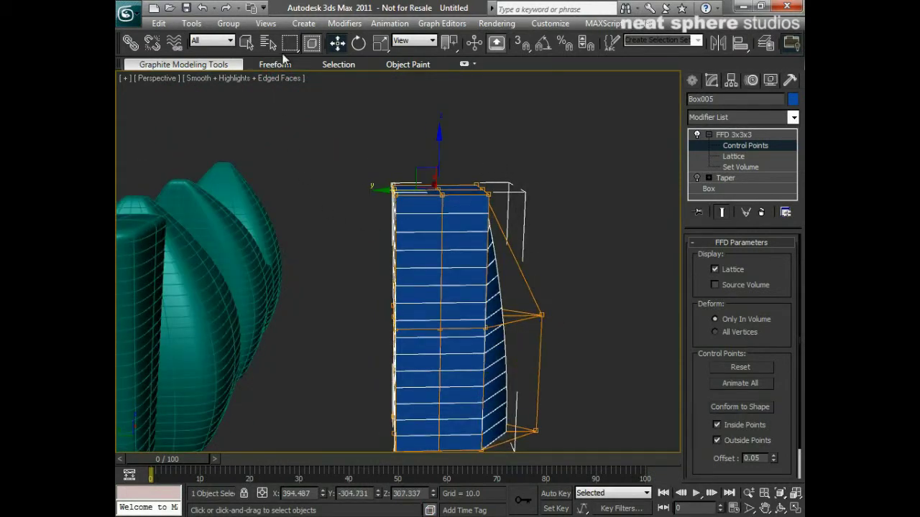
left_click(379, 45)
middle_click_drag(493, 216, 421, 263, "alt")
key("e")
left_click_drag(420, 201, 429, 243)
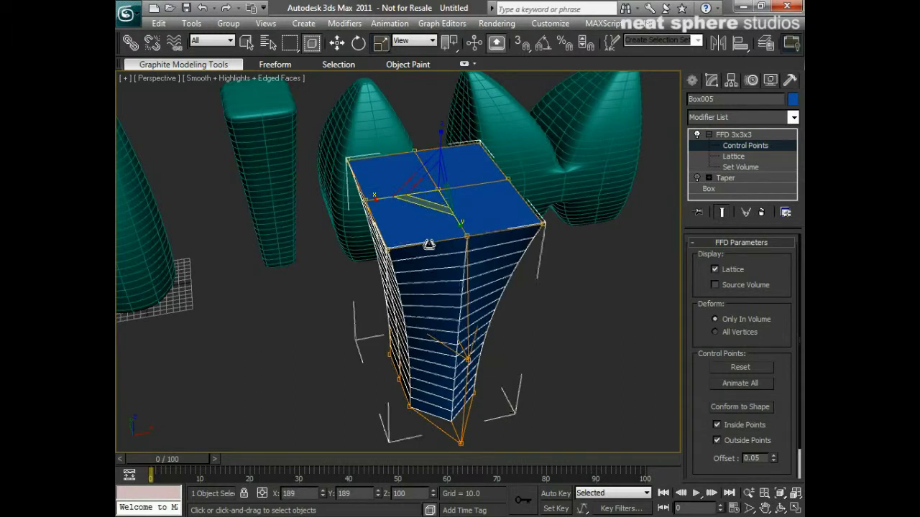
- Select the middle level of FFD control points and scale it inward to narrow the tower's waist
middle_click_drag(437, 249, 354, 304, "alt")
left_click_drag(354, 297, 518, 359)
left_click_drag(425, 325, 299, 413)
middle_click_drag(403, 388, 454, 289, "alt")
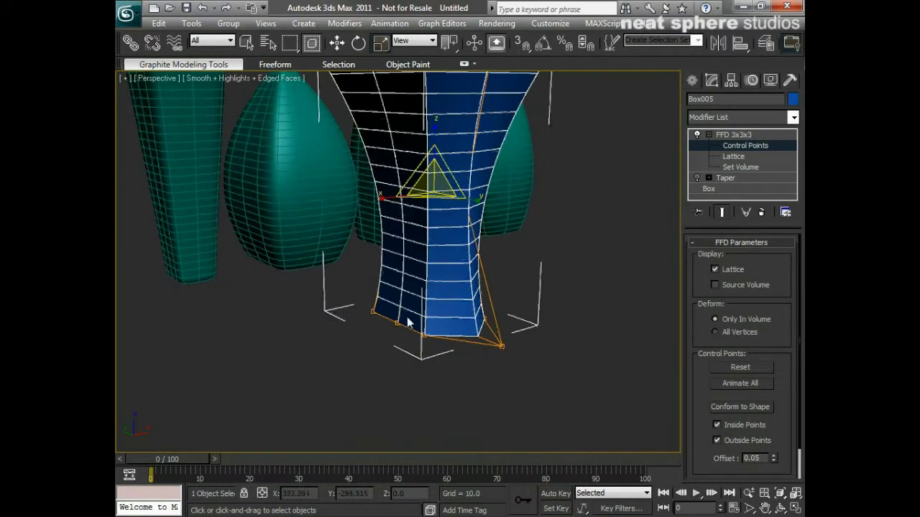
- Select the bottom FFD control points along one side and move them to widen the tower's base
left_click_drag(357, 304, 437, 351)
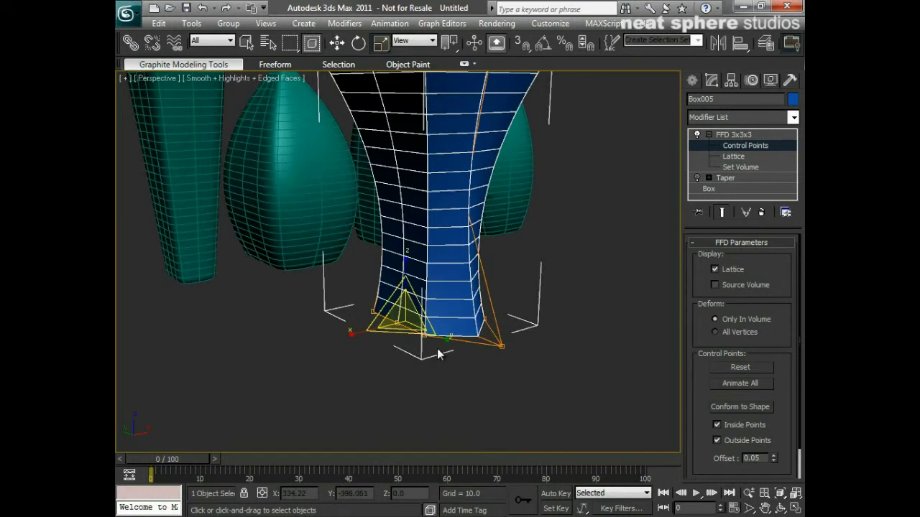
key("w")
left_click_drag(440, 315, 418, 320)
middle_click_drag(506, 352, 501, 333, "alt")
left_click_drag(460, 373, 452, 377)
left_click_drag(524, 359, 548, 365)
- Pull the middle bottom control point of the base's +X side outward along X
middle_click_drag(581, 372, 438, 388, "alt")
left_click(582, 345)
middle_click_drag(658, 365, 518, 366)
left_click_drag(516, 365, 567, 390)
left_click(397, 353)
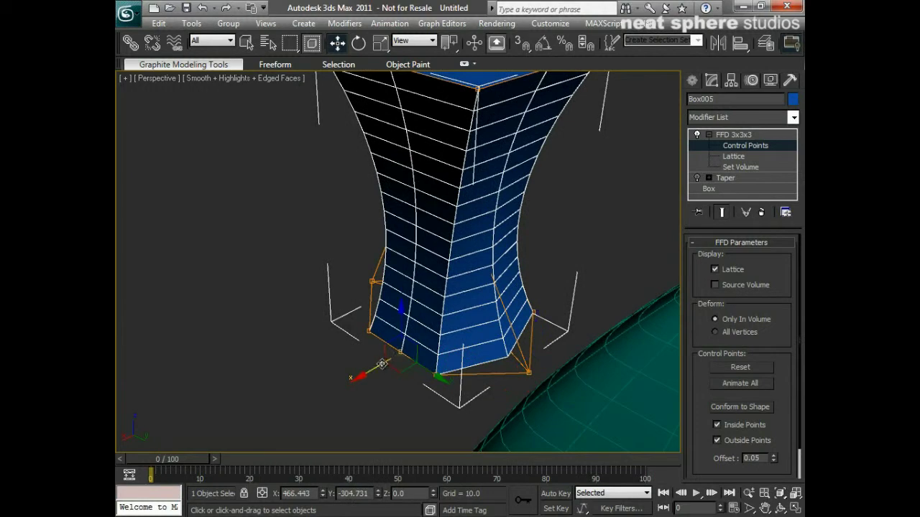
left_click_drag(376, 364, 340, 380)
- Move the base control point on the opposite, -X side outward to flare that side too
middle_click_drag(340, 380, 374, 350, "alt")
middle_click_drag(419, 330, 422, 359, "ctrl+alt")
key("w")
left_click(424, 366)
left_click_drag(407, 335, 427, 365)
middle_click_drag(426, 364, 453, 384, "alt")
middle_click_drag(567, 317, 536, 307, "alt")
- Leave control point editing and switch the Taper modifier beneath the FFD back on
left_click(709, 134)
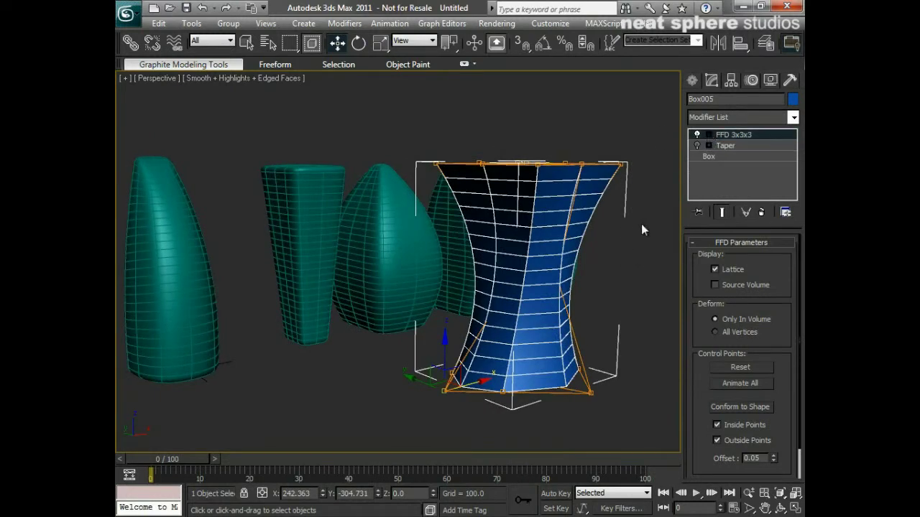
middle_click_drag(624, 254, 602, 276, "alt")
scroll(565, 275, "up", 3)
scroll(554, 281, "down", 3)
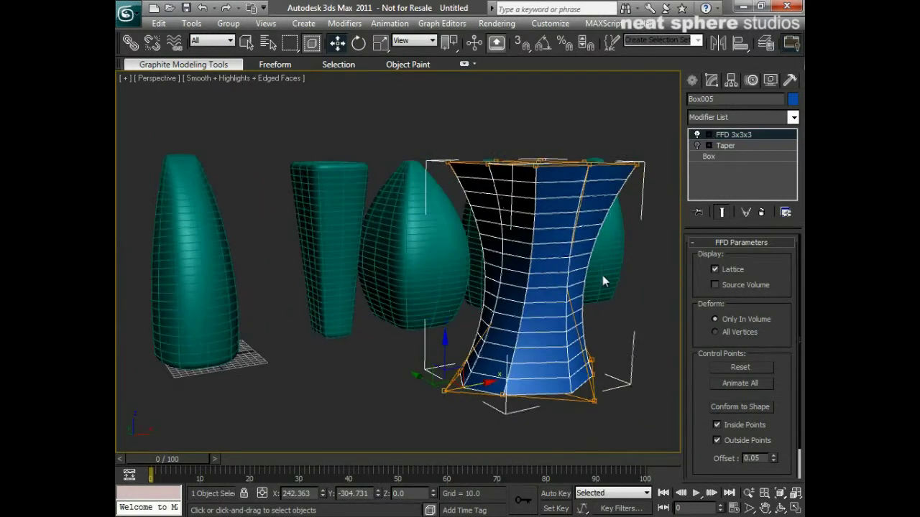
left_click(696, 144)
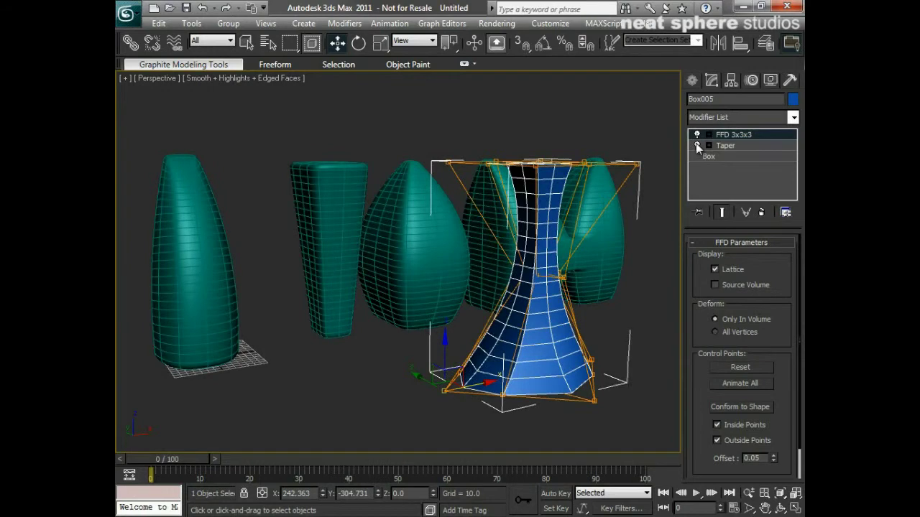
middle_click_drag(579, 281, 555, 297, "alt")
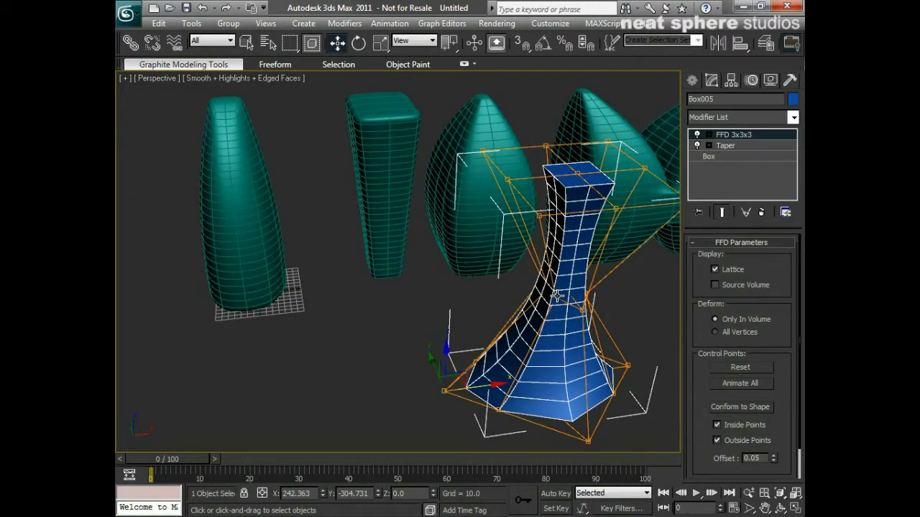
- Add a TurboSmooth modifier on top of the blue tower's FFD 3x3x3
left_click(797, 116)
left_click_drag(797, 170, 797, 431)
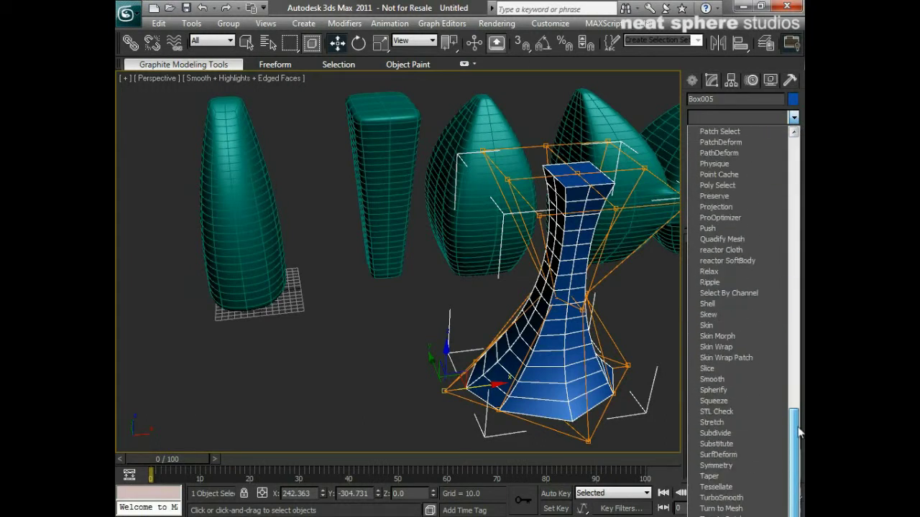
left_click(721, 497)
middle_click_drag(613, 315, 539, 314)
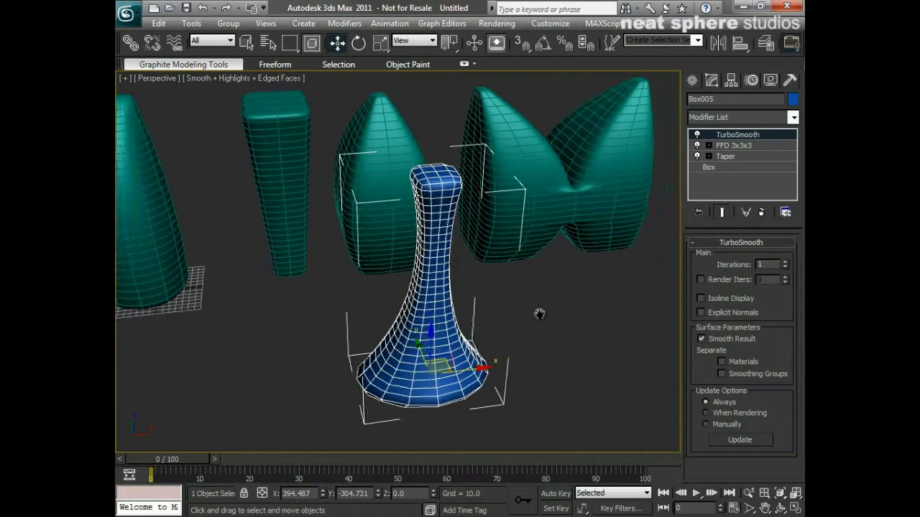
scroll(656, 319, "up", 2)
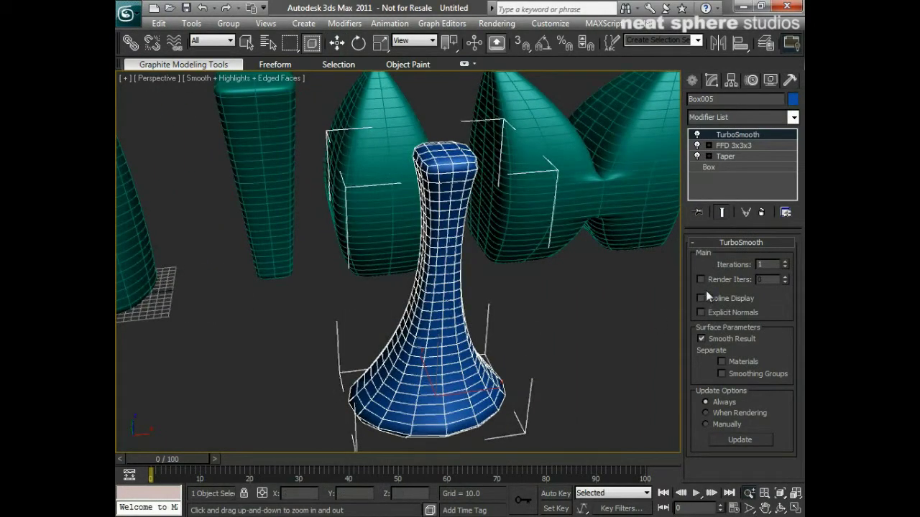
- Set TurboSmooth to 2 iterations and turn on Isoline Display
left_click(786, 263)
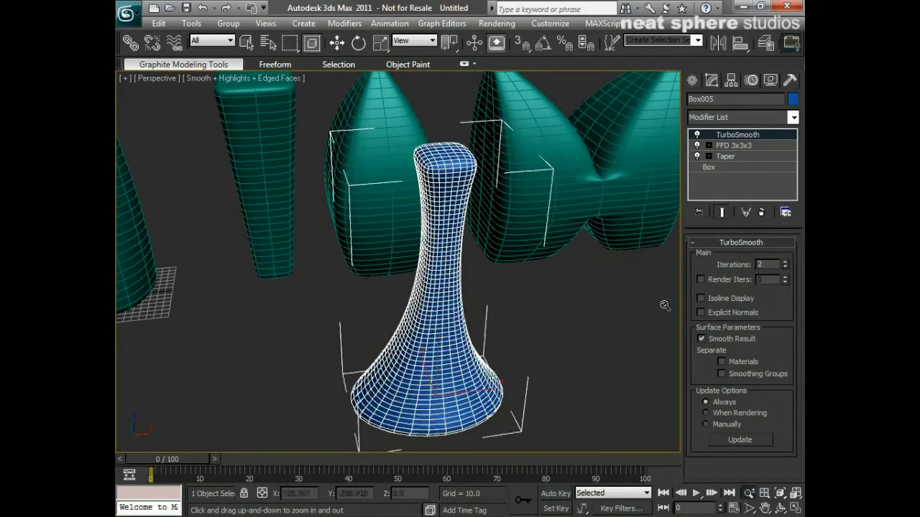
middle_click_drag(552, 343, 573, 357, "alt")
middle_click_drag(406, 347, 436, 209, "alt")
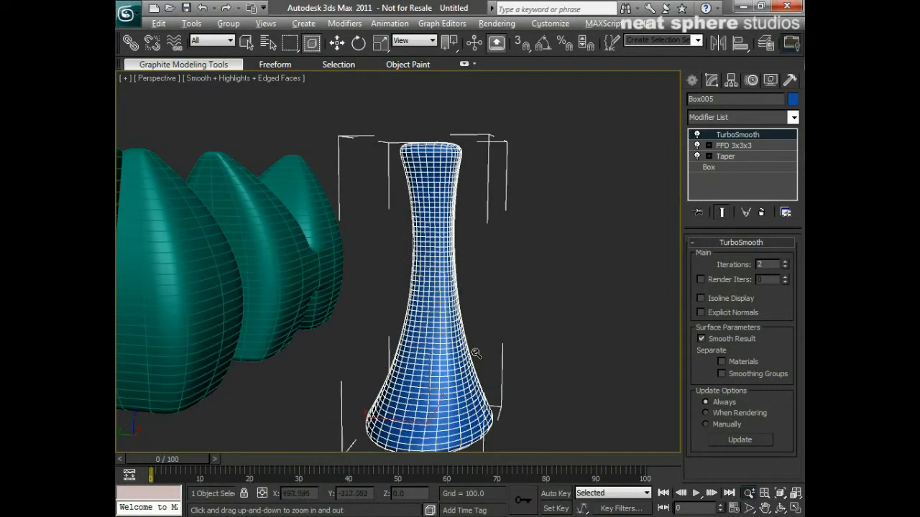
middle_click_drag(476, 354, 413, 431, "alt")
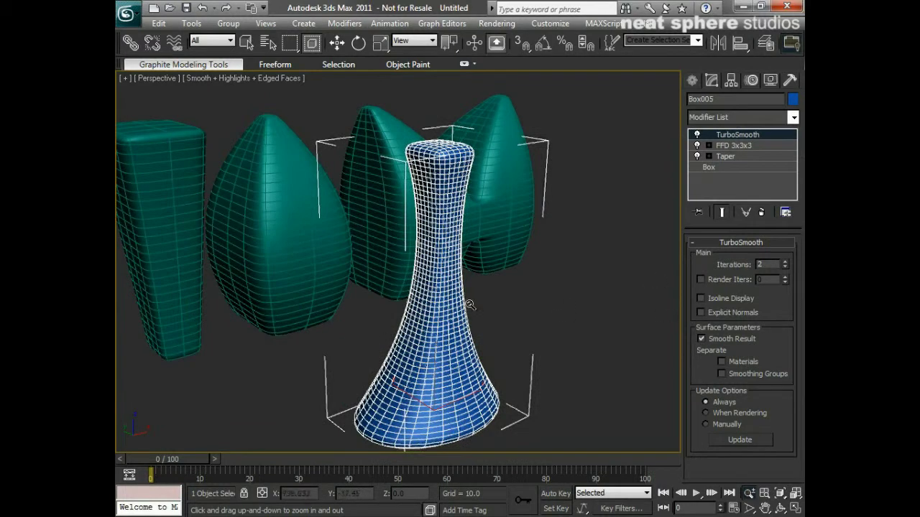
left_click(701, 297)
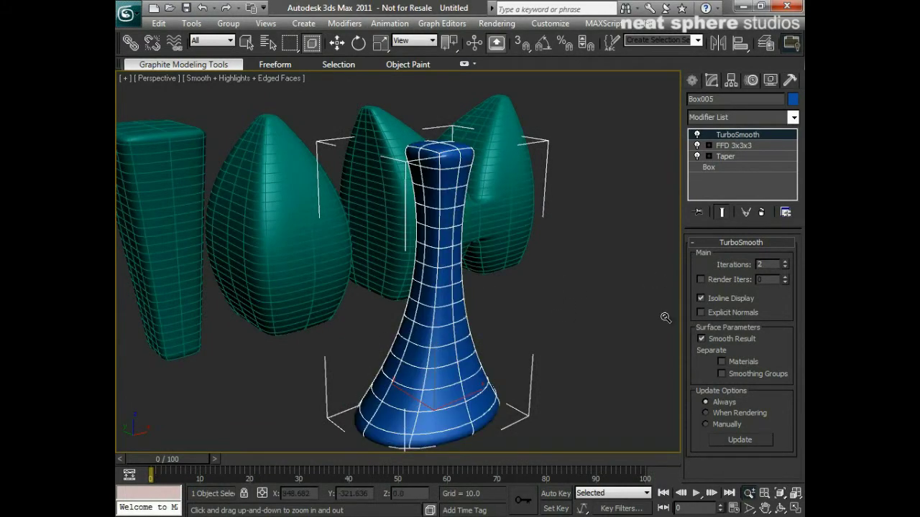
left_click_drag(596, 349, 407, 325)
middle_click_drag(407, 325, 599, 215, "alt")
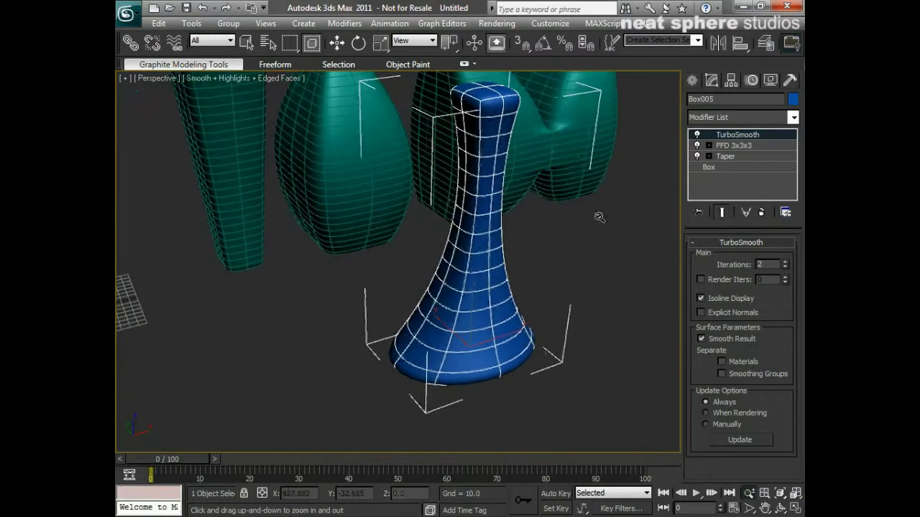
- Return to the FFD 3x3x3 control points and pull the outer base points on both Y sides farther outward
left_click(733, 146)
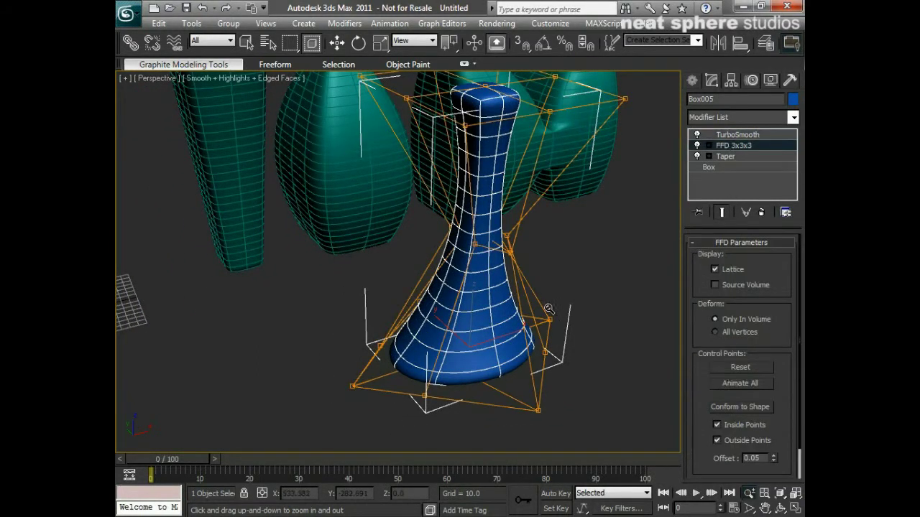
middle_click_drag(549, 311, 580, 347, "alt")
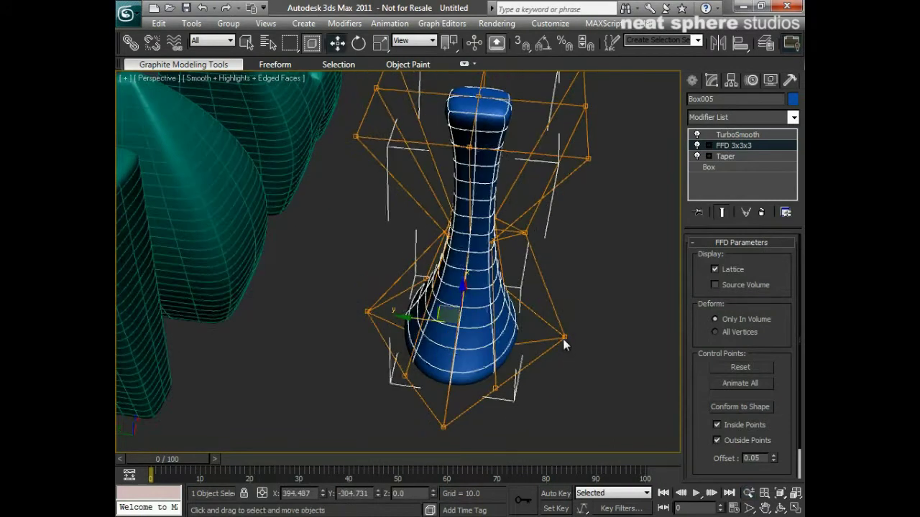
left_click(710, 146)
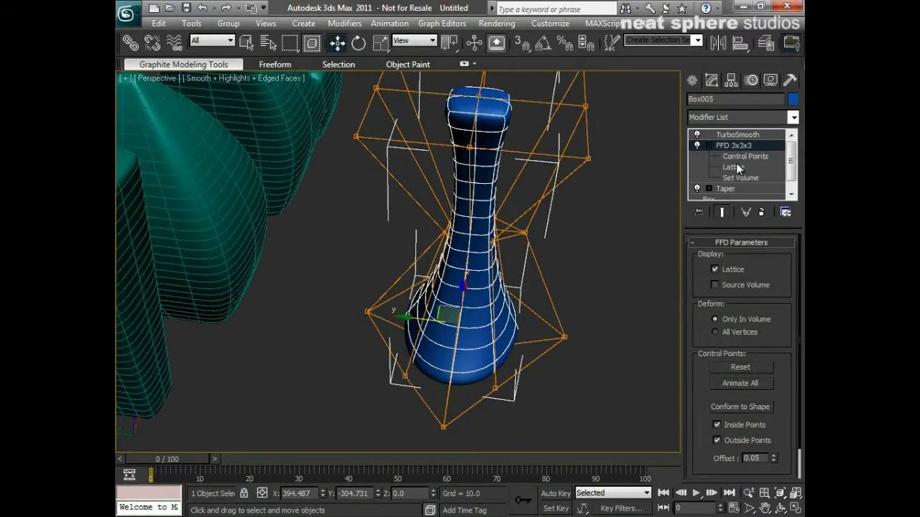
left_click(742, 156)
left_click(566, 339)
left_click_drag(549, 347, 615, 338)
left_click(367, 312)
left_click_drag(326, 309, 279, 322)
middle_click_drag(403, 367, 419, 396, "alt")
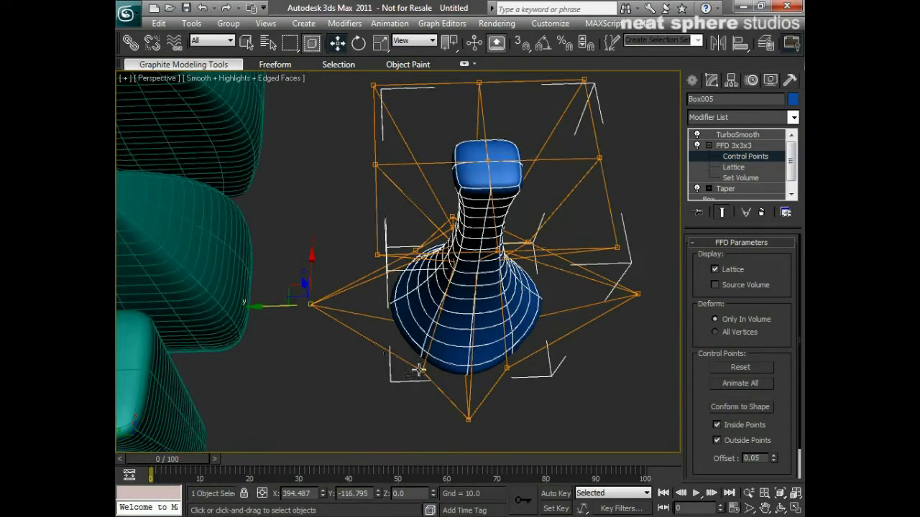
- Move the two neighbouring front corner control points of the base outward to round the foot
left_click(419, 368)
left_click_drag(401, 352, 368, 373)
left_click(506, 368)
left_click_drag(505, 368, 531, 374)
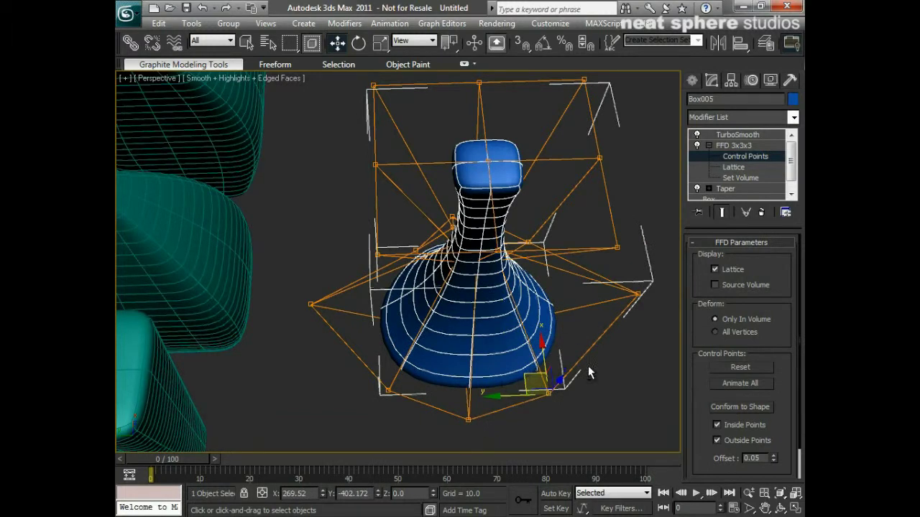
middle_click_drag(590, 367, 391, 350, "alt")
- Pull a base control point on the remaining side outward to even out the flared foot
left_click(380, 345)
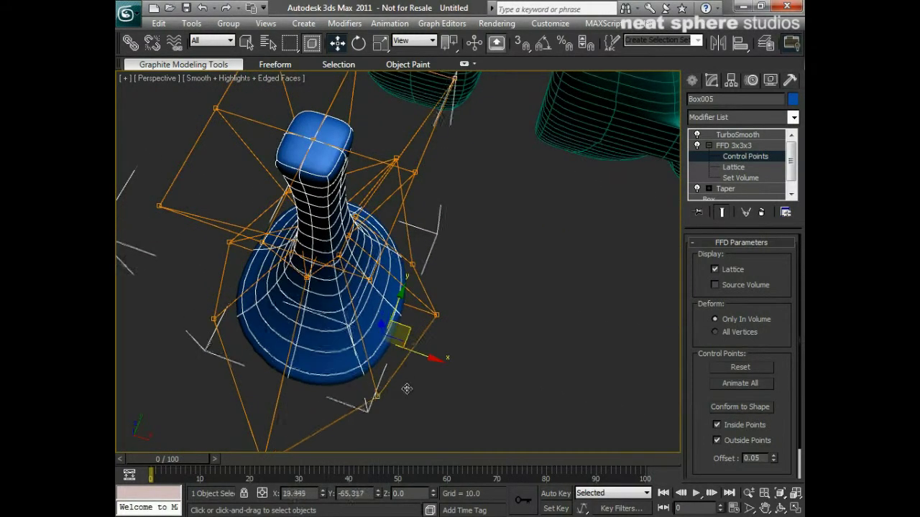
left_click(412, 265)
left_click_drag(443, 254, 496, 227)
middle_click_drag(473, 277, 384, 297, "alt")
left_click(379, 257)
middle_click_drag(379, 257, 350, 318, "alt")
mouse_move(447, 319)
middle_mouse_down("alt")
mouse_move(410, 318)
mouse_move(432, 309)
mouse_move(443, 331)
middle_mouse_up("alt")
scroll(438, 288, "down", 3)
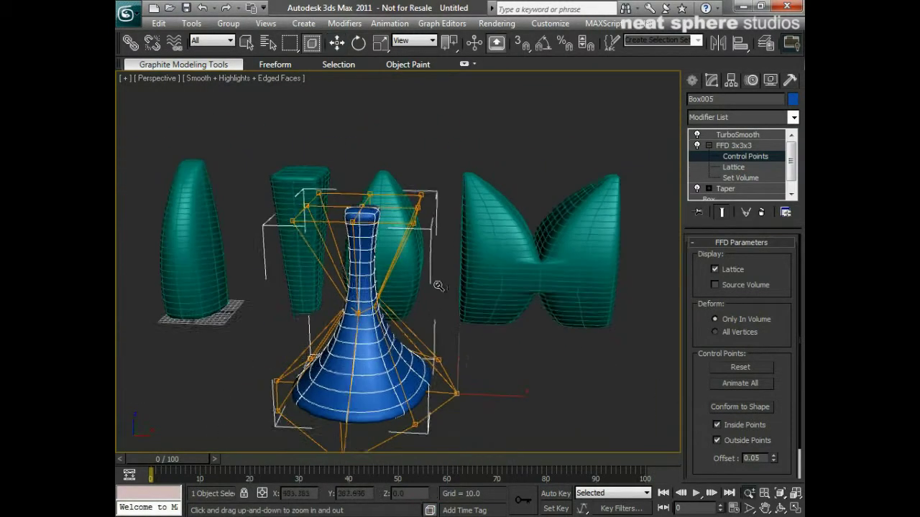
- Leave the FFD control points, return to the TurboSmooth level of the modifier stack and deselect the blue flared tower
middle_click_drag(438, 287, 473, 315, "alt")
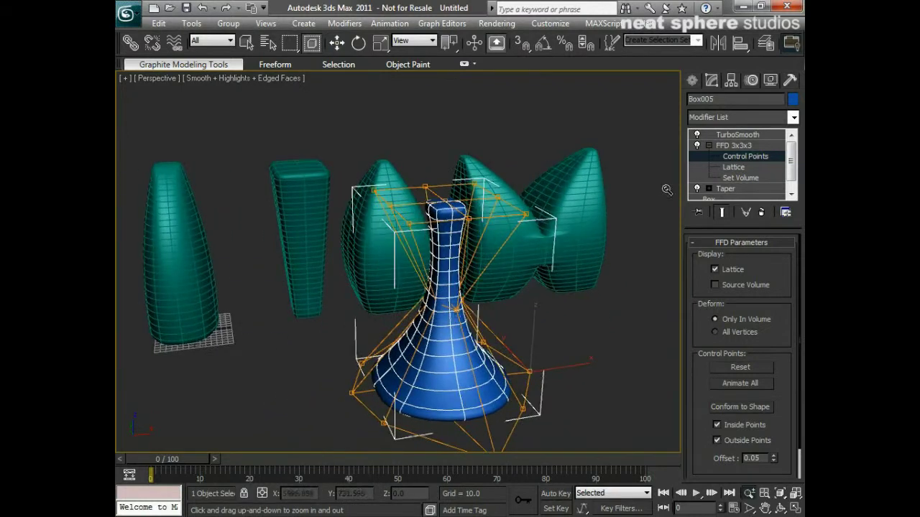
left_click(708, 145)
left_click(725, 135)
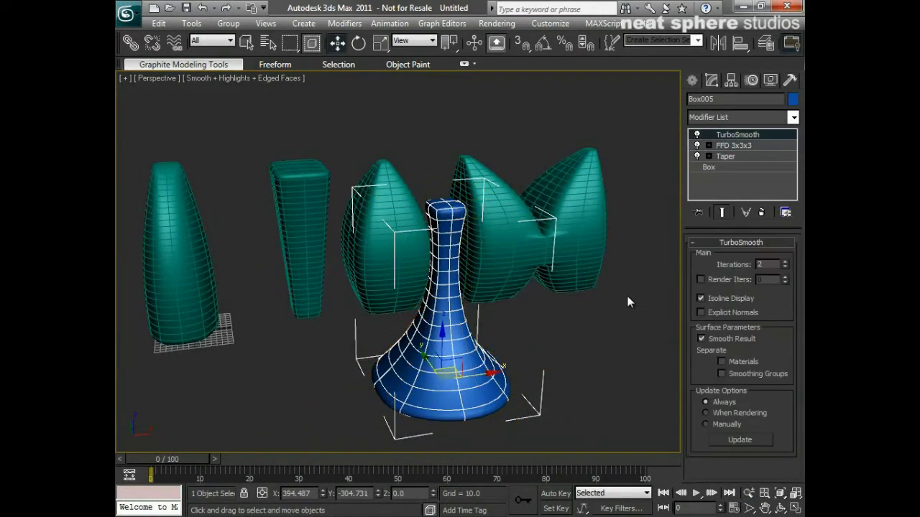
scroll(413, 326, "up", 2)
key("w")
right_click(572, 317)
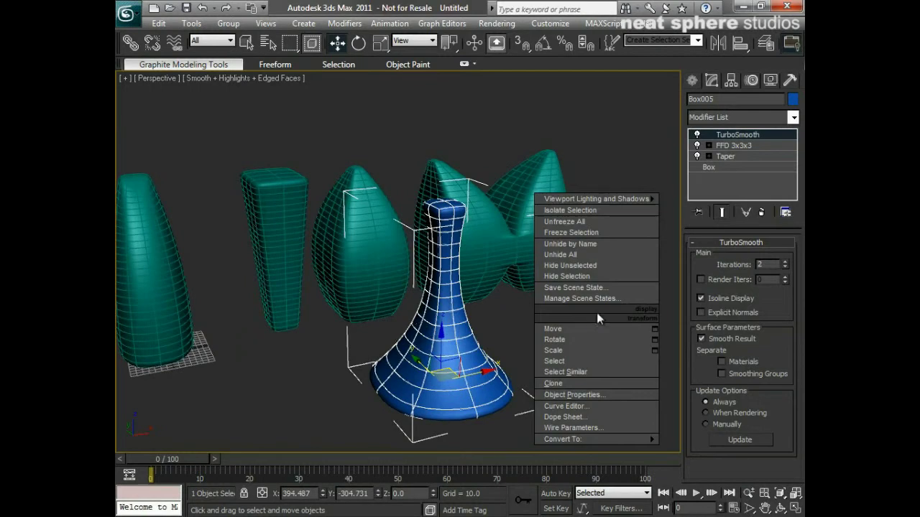
left_click(596, 313)
left_click(596, 312)
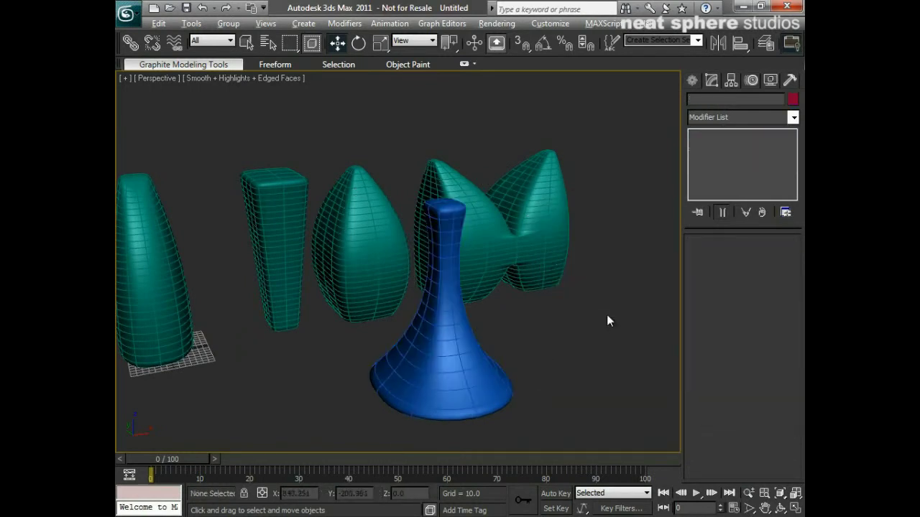
middle_click_drag(606, 320, 561, 349, "alt")
left_click(499, 352)
left_click(615, 306)
- Create a box about 199 long, 113 wide and 222 high beside the flared tower, with 2 × 2 × 15 segments
left_click(693, 80)
left_click(715, 166)
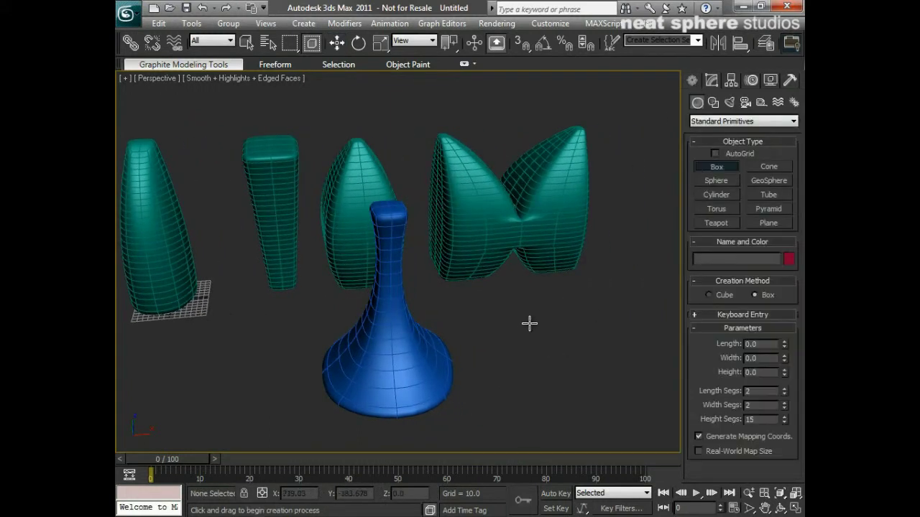
left_click_drag(527, 324, 629, 383)
left_click(657, 268)
- Browse the modifiers available for the new red box to choose one to apply
left_click(711, 80)
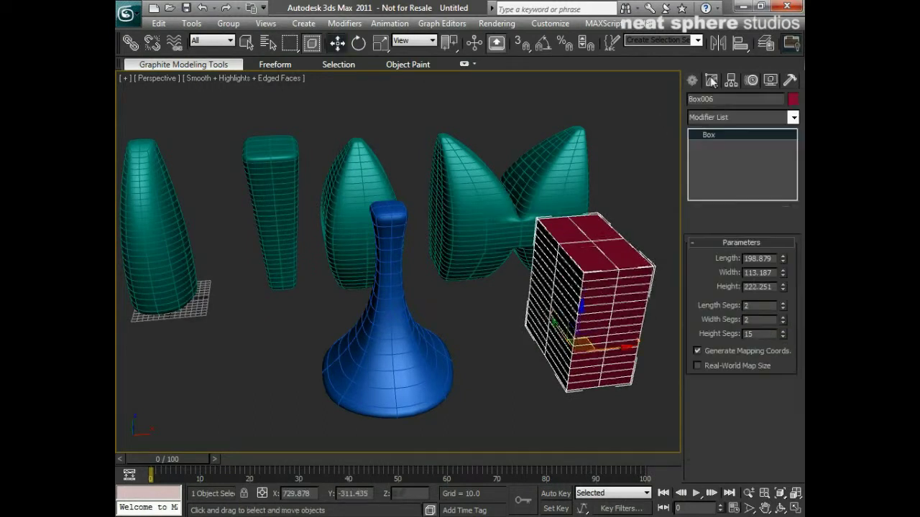
left_click(794, 117)
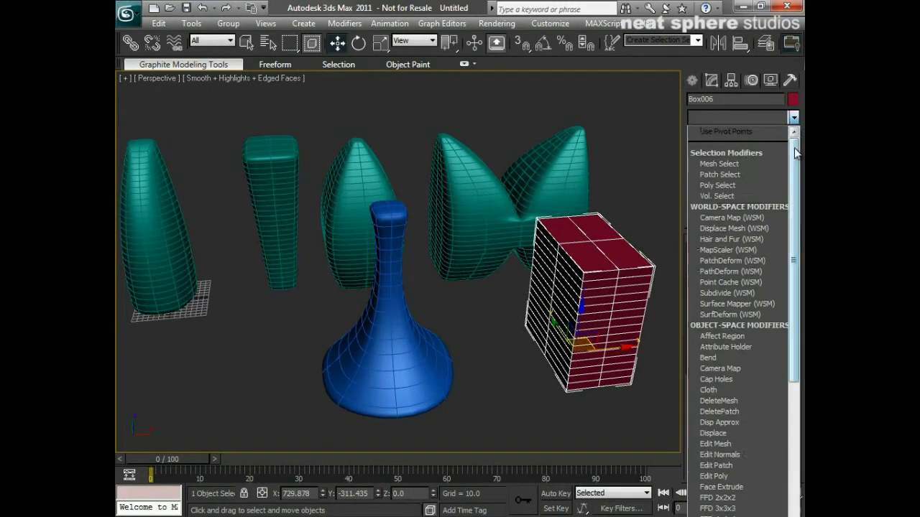
scroll(776, 350, "down", 10)
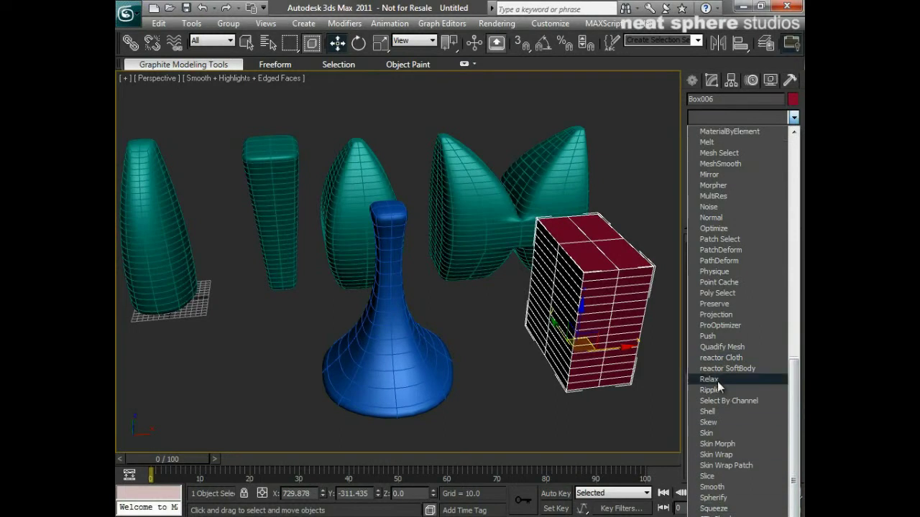